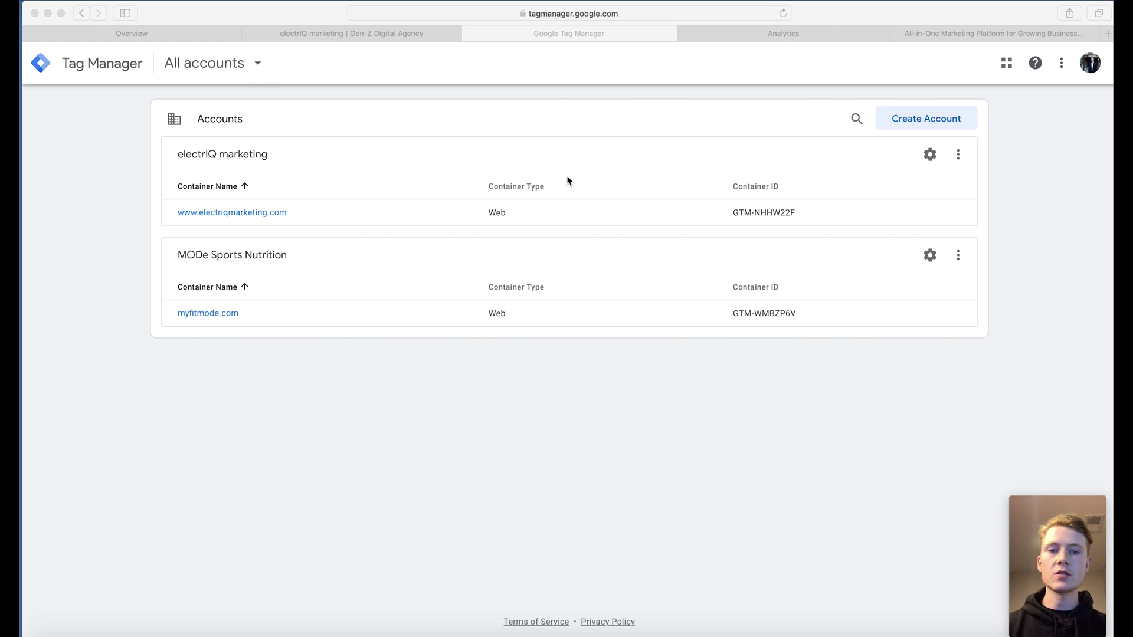
# Open the Add a New Account form from the Tag Manager Accounts page.
pyautogui.click(759, 134)
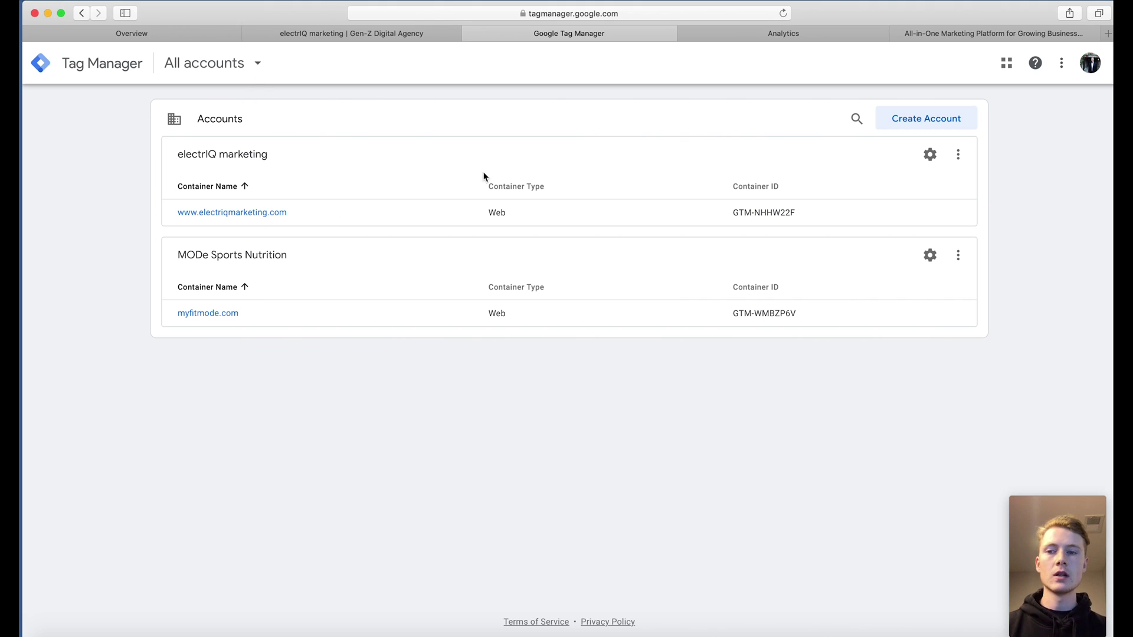
pyautogui.click(938, 120)
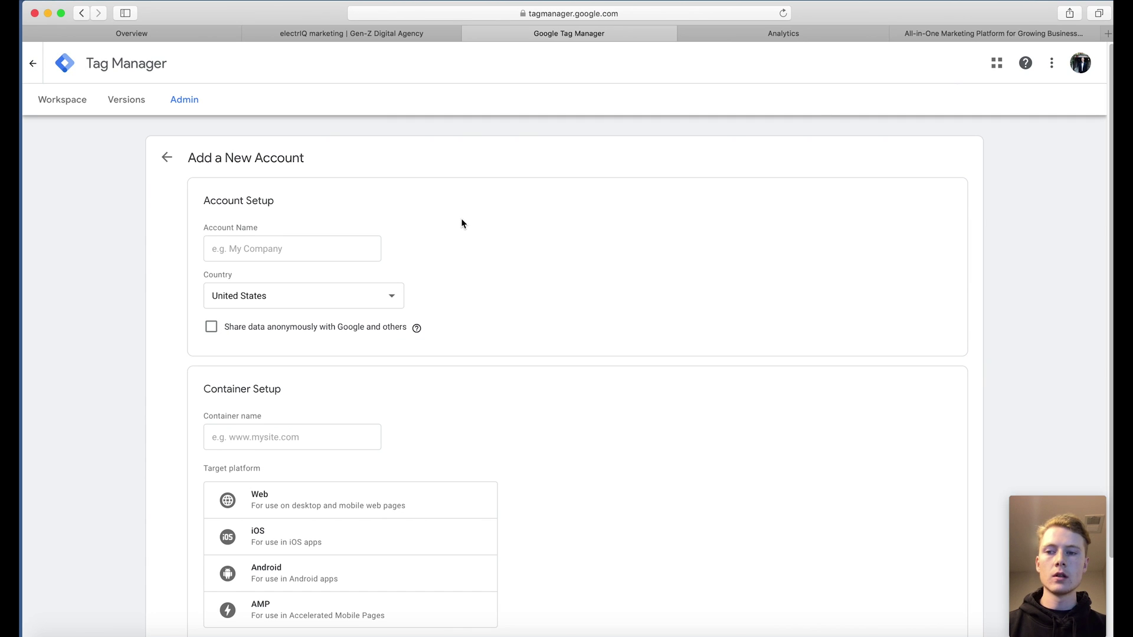
# Enter account name 'dklajd' and container name 'fjad', and choose Web as the target platform.
pyautogui.scroll(-1, 459, 227)
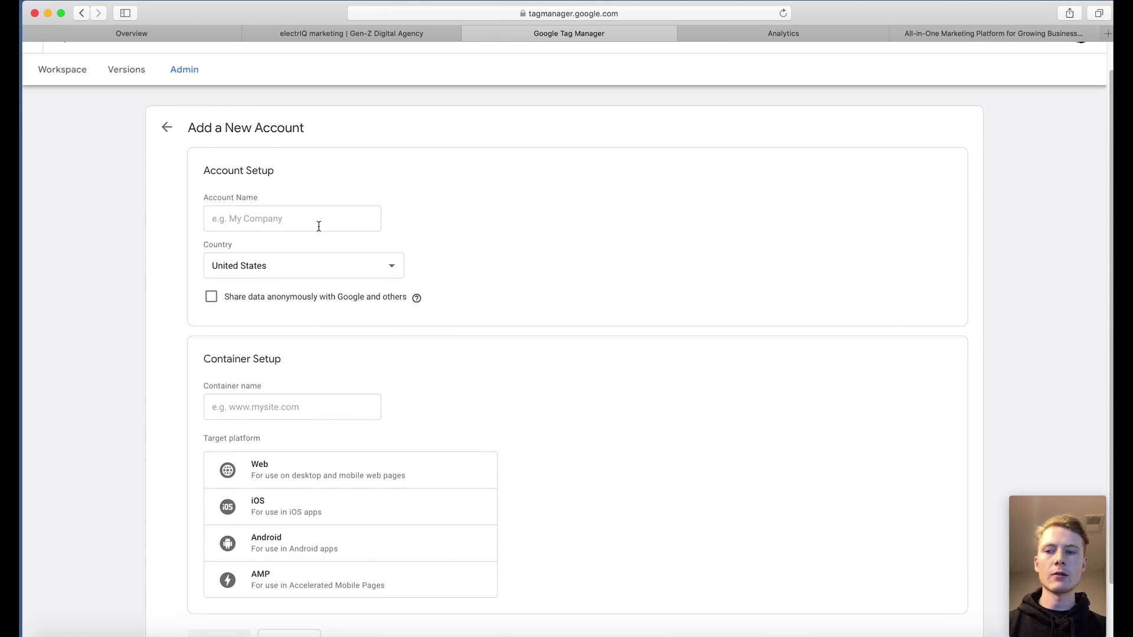
pyautogui.click(319, 226)
pyautogui.scroll(-2, 318, 226)
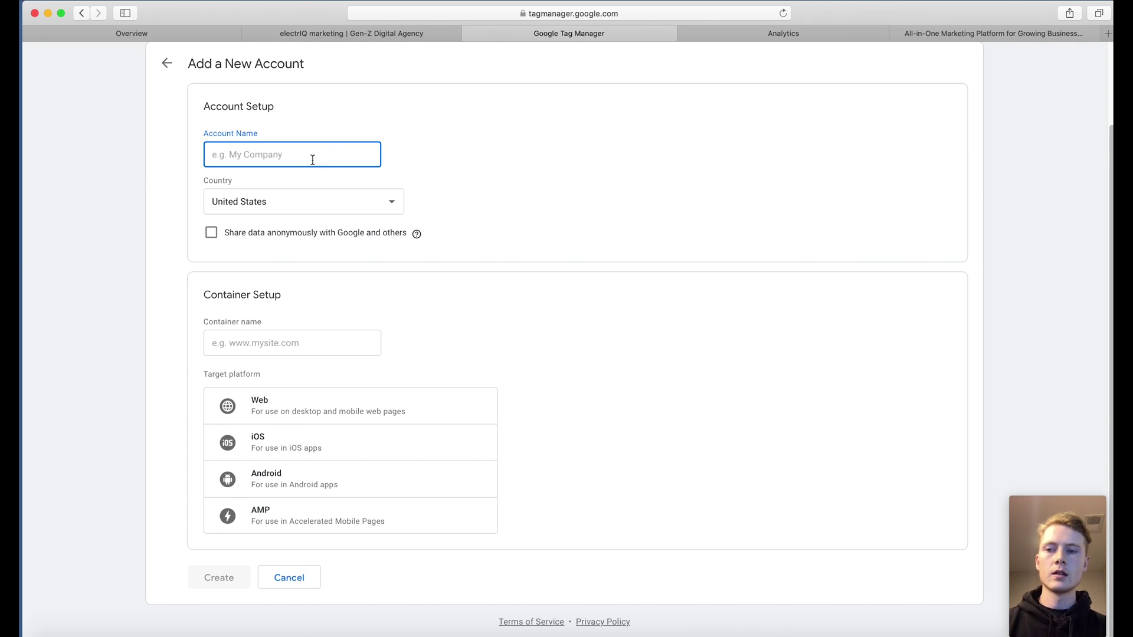
pyautogui.write('dklajd')
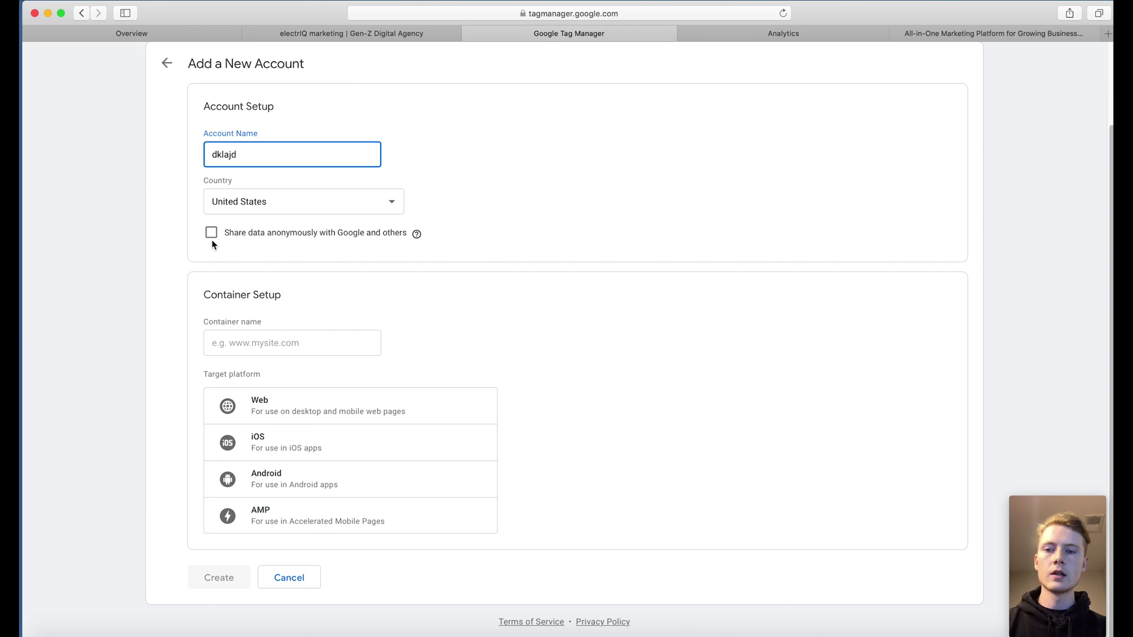
pyautogui.click(244, 341)
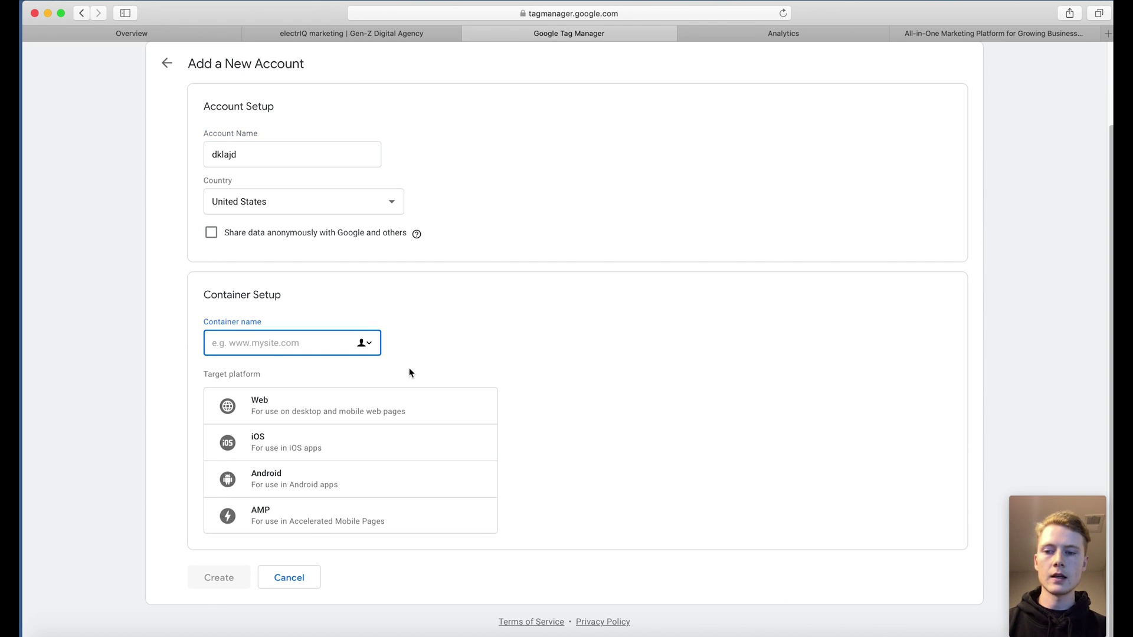
pyautogui.write('fjad')
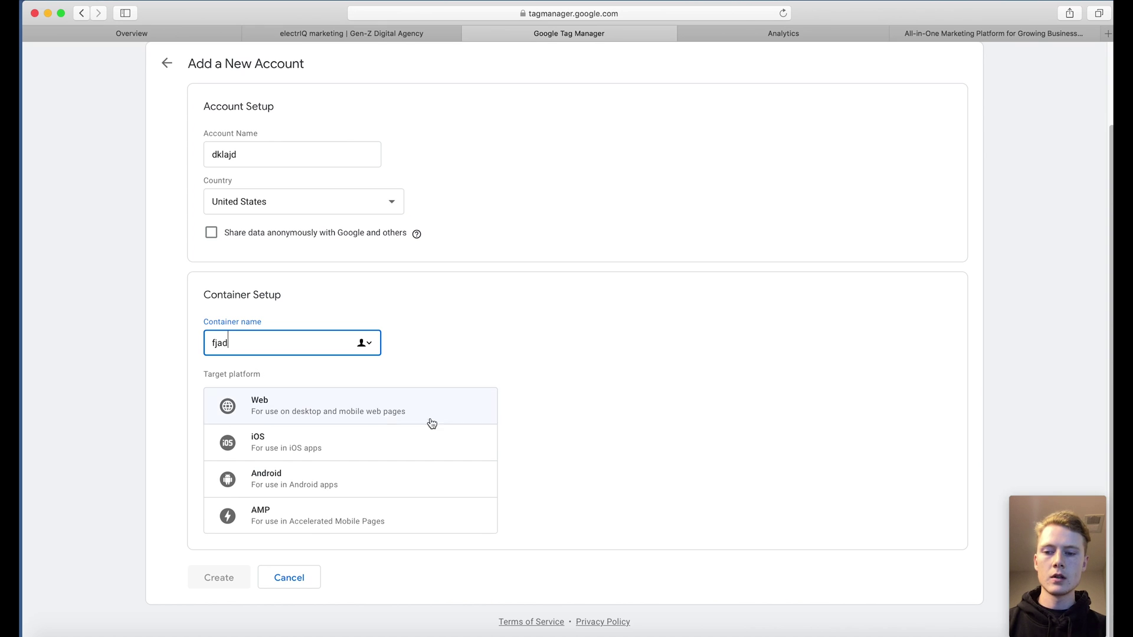
pyautogui.click(333, 413)
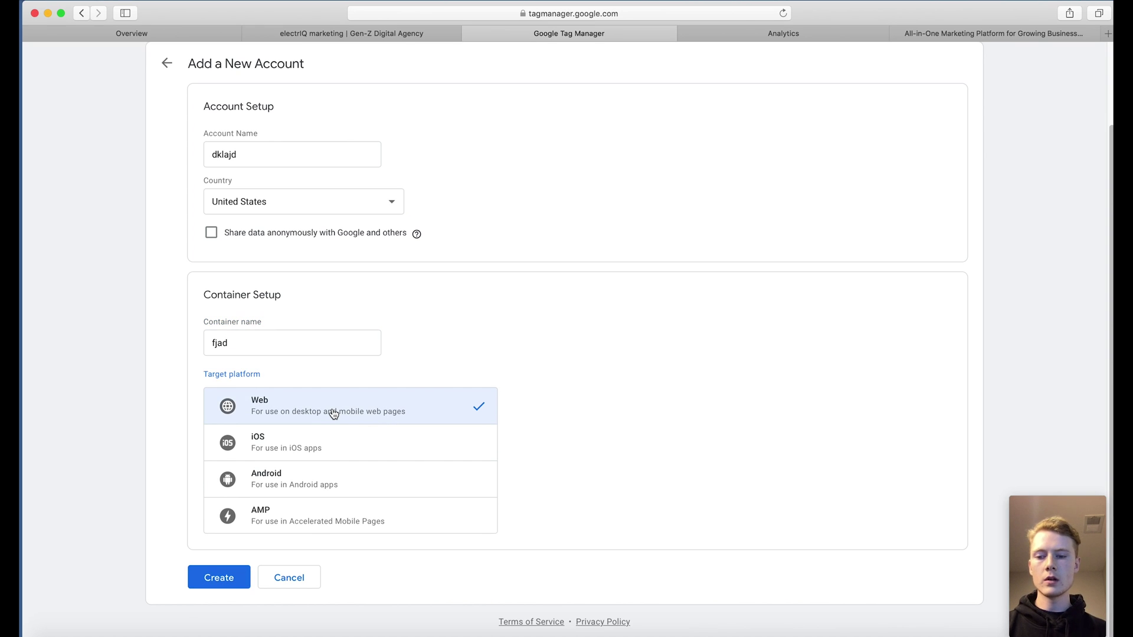
pyautogui.click(296, 587)
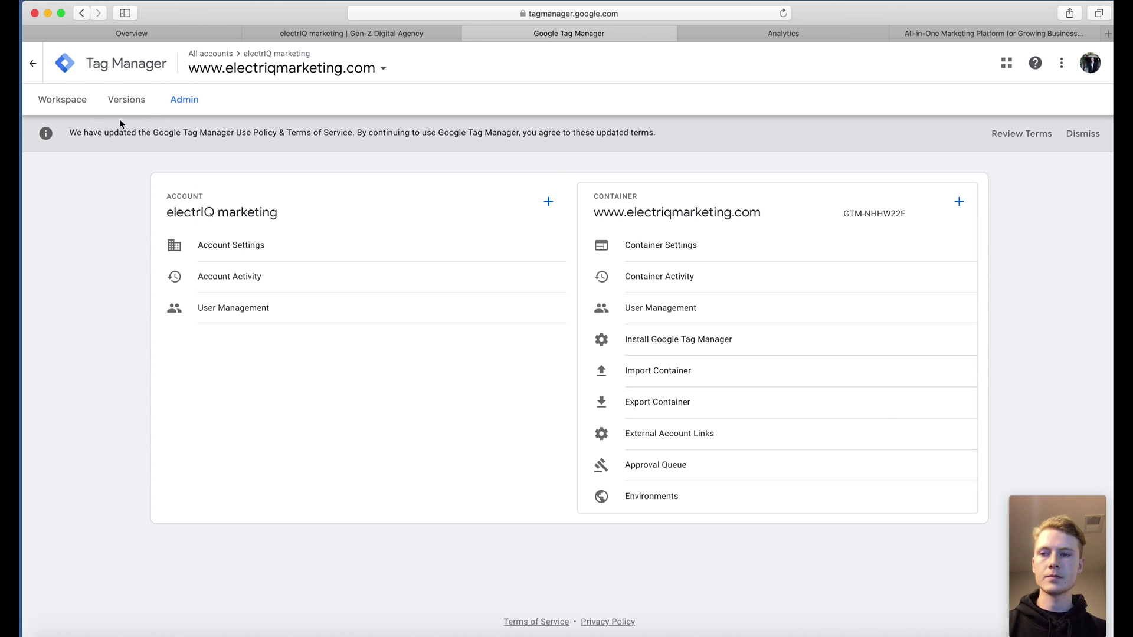
pyautogui.click(69, 97)
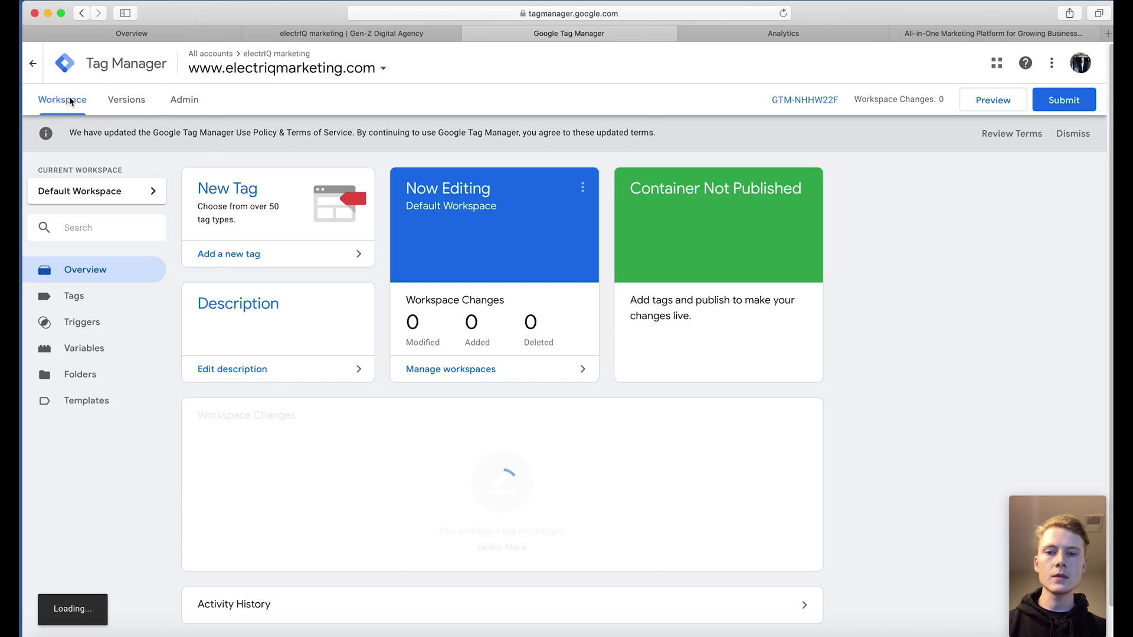
pyautogui.click(197, 69)
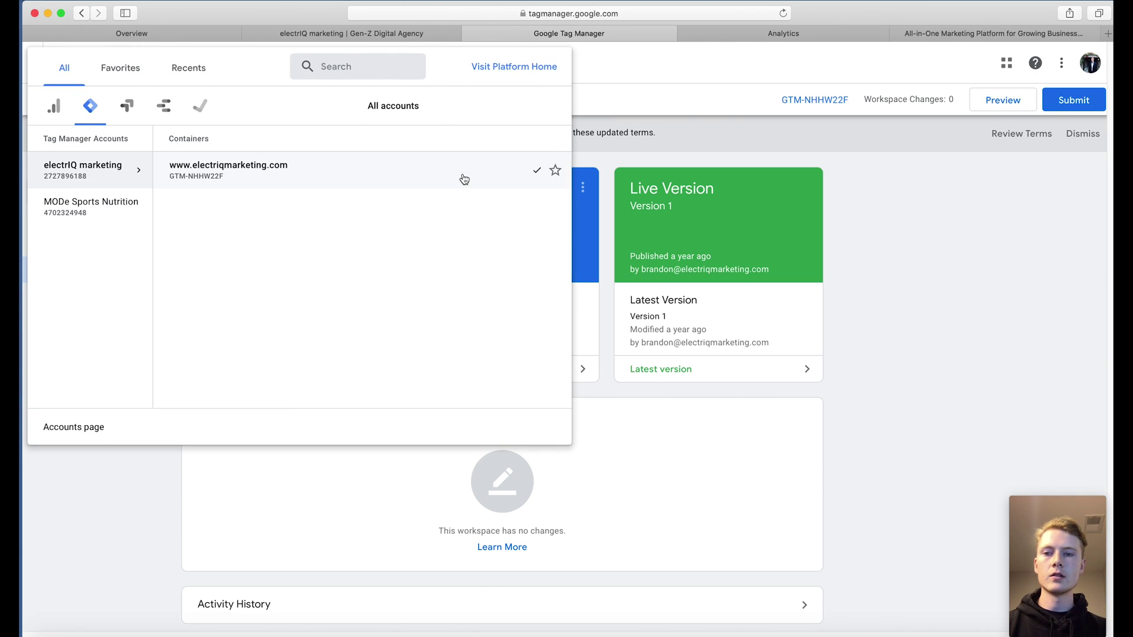
pyautogui.click(464, 174)
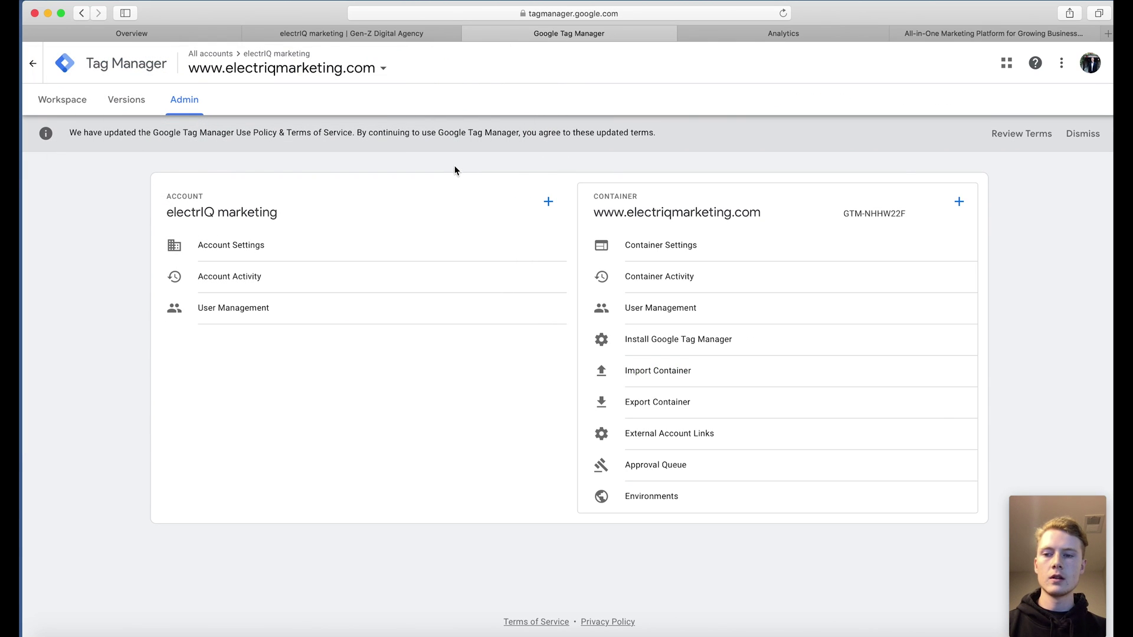
pyautogui.click(349, 37)
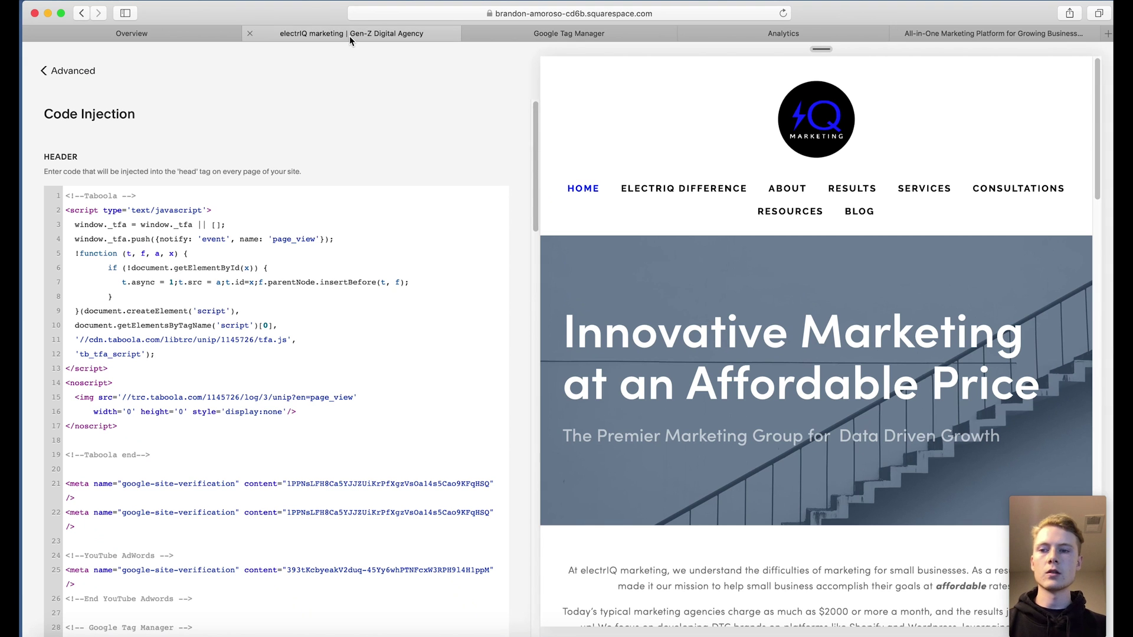
pyautogui.click(58, 71)
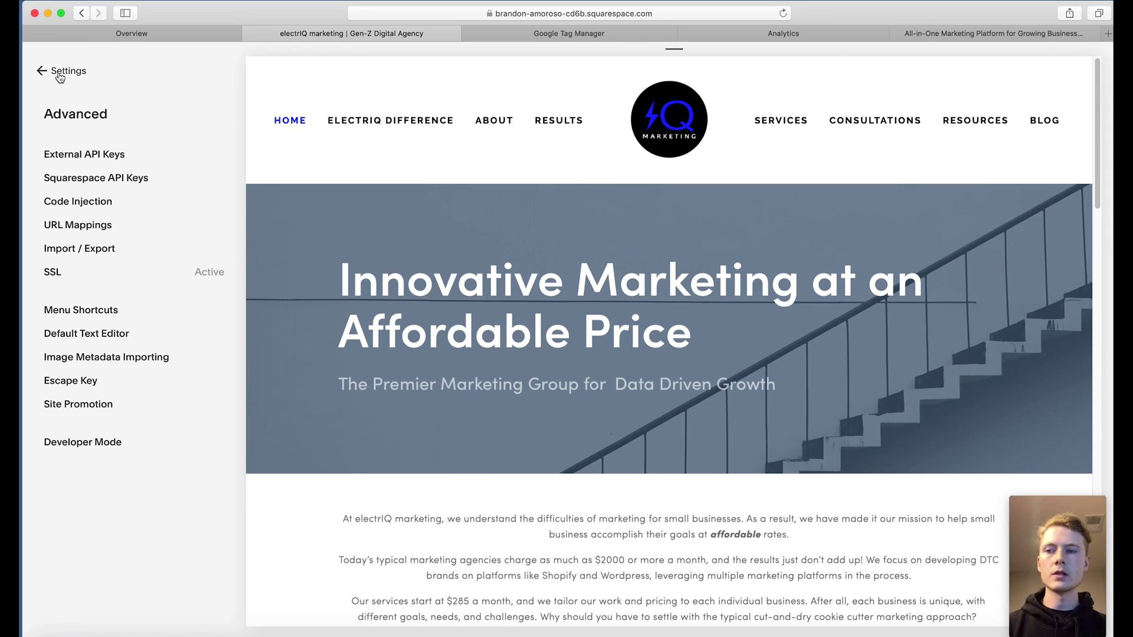
pyautogui.click(64, 72)
pyautogui.click(60, 73)
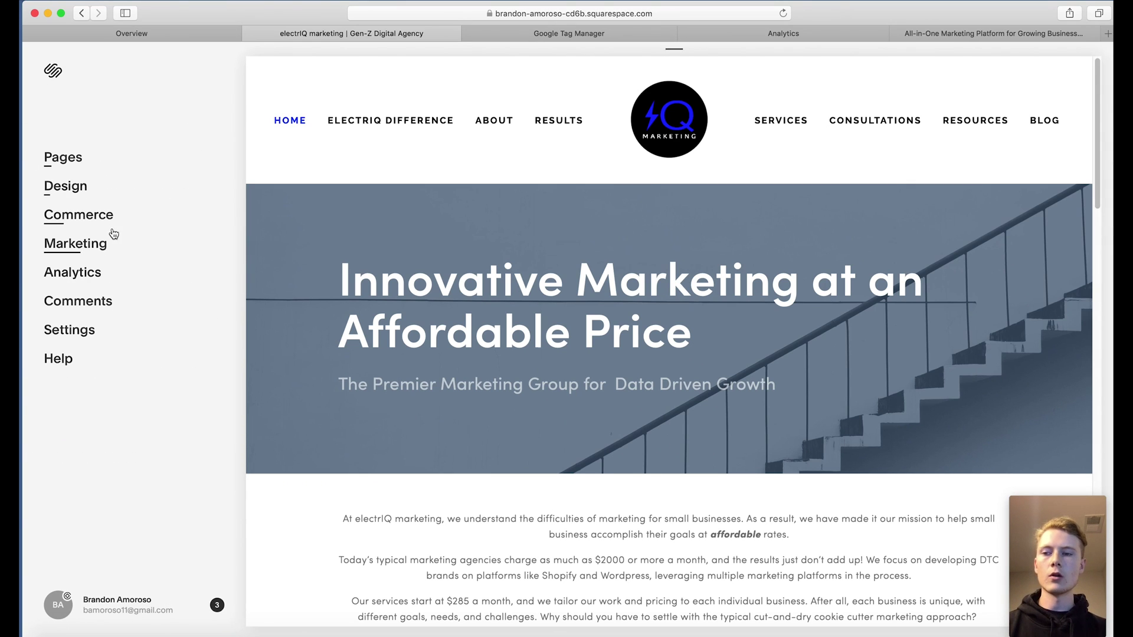
pyautogui.click(93, 332)
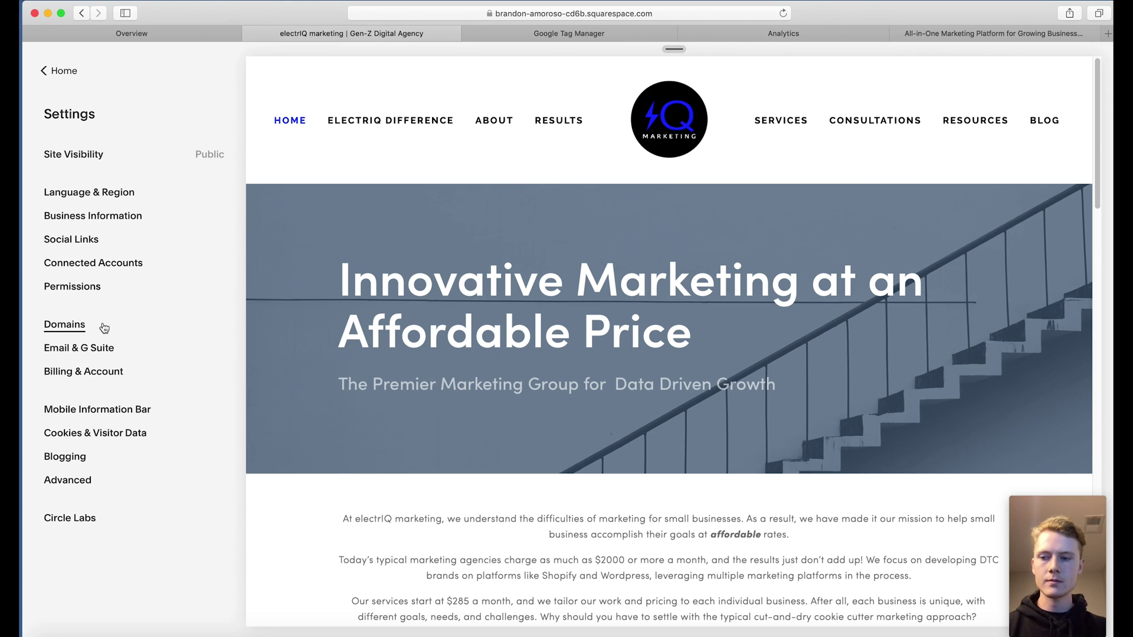
pyautogui.click(67, 480)
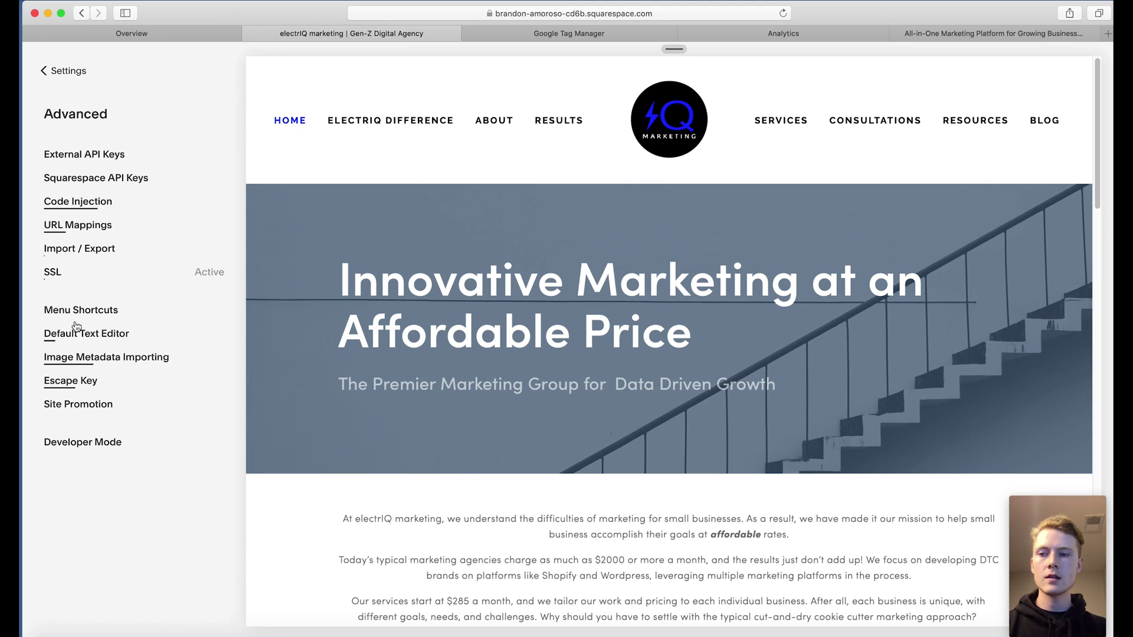
pyautogui.click(105, 207)
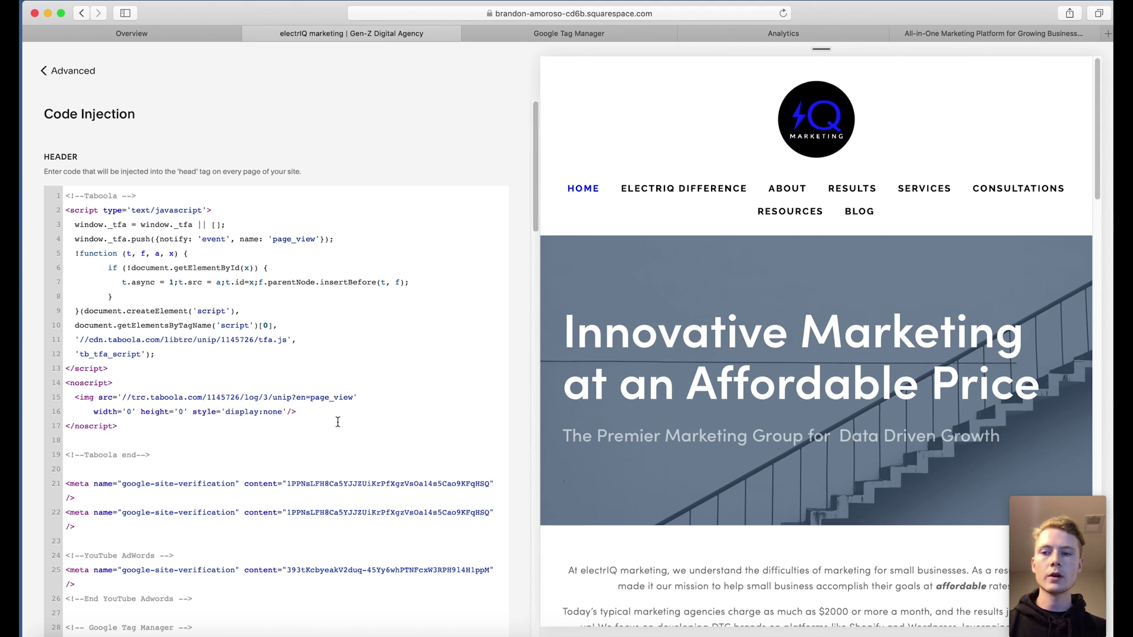
pyautogui.click(580, 33)
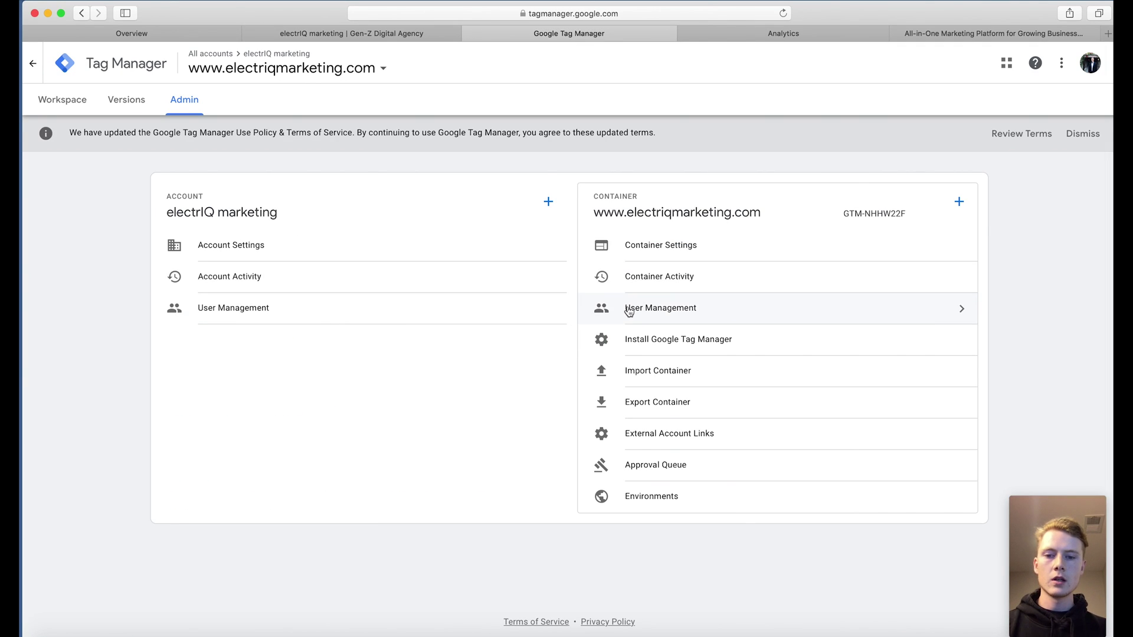
# Copy the GTM-NHHW22F head snippet from Install Google Tag Manager, then return to Squarespace.
pyautogui.click(695, 343)
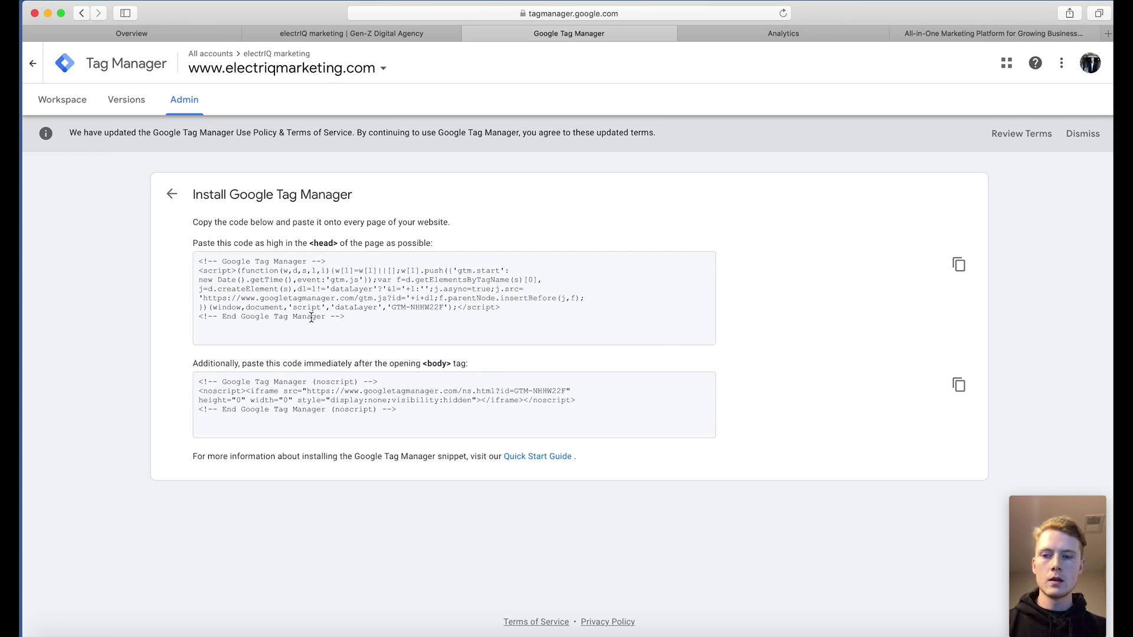
pyautogui.click(384, 318)
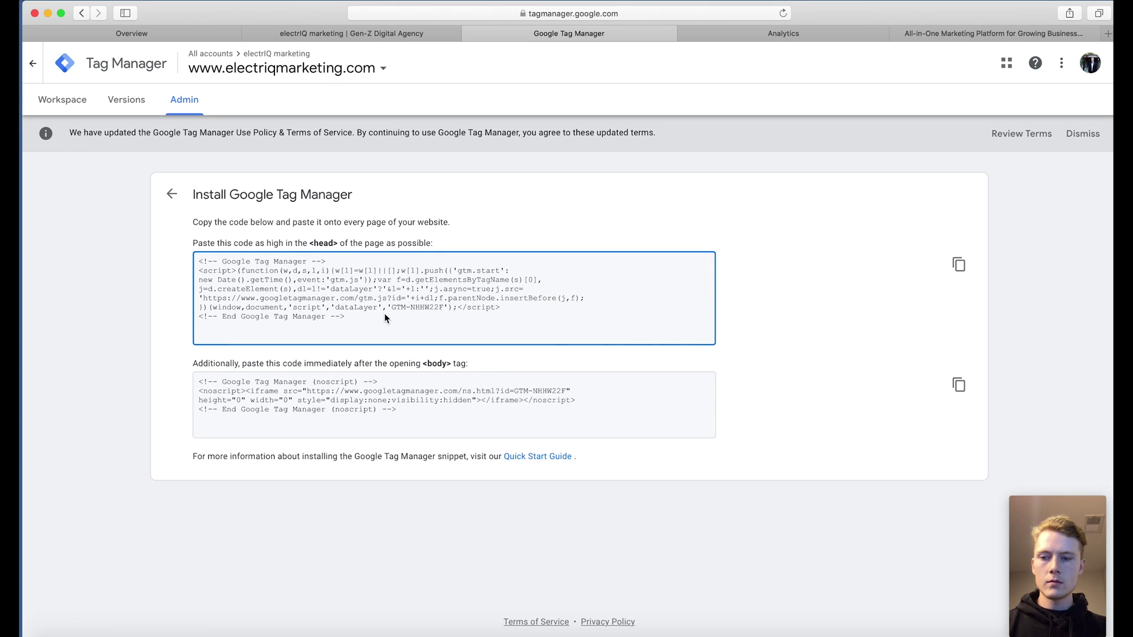
pyautogui.click(958, 265)
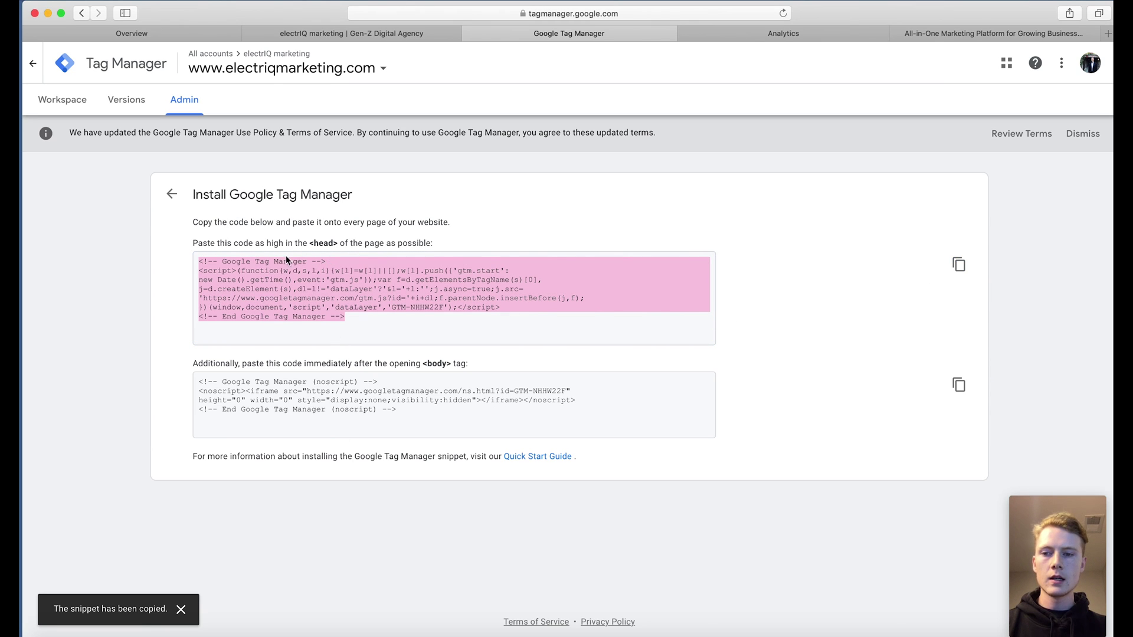
pyautogui.click(388, 34)
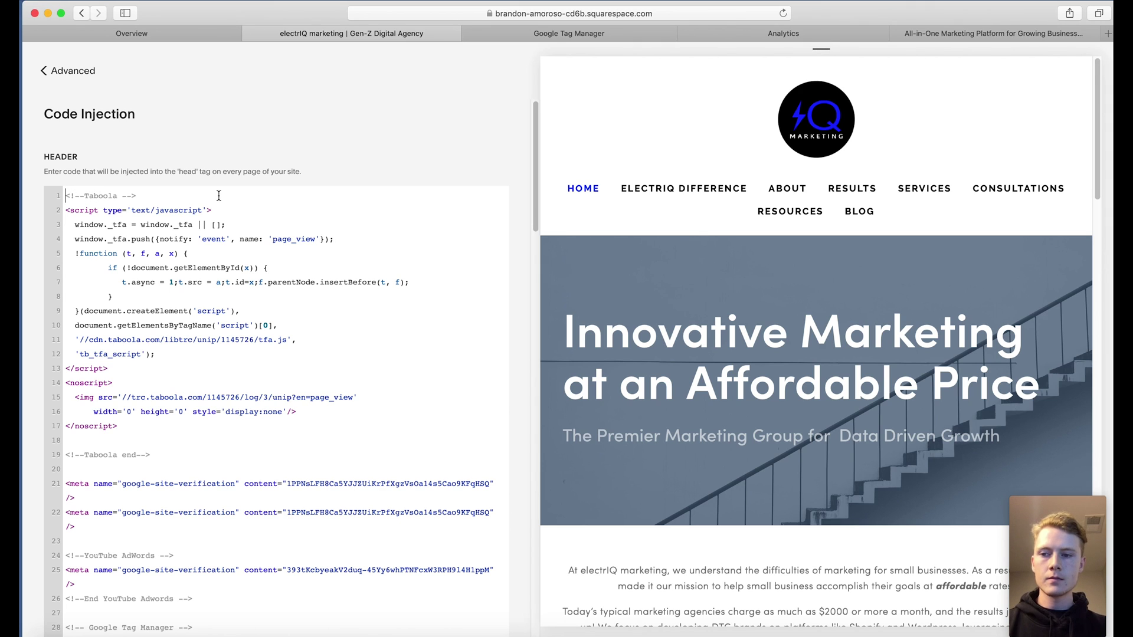
# Paste the GTM head snippet above the Taboola code in the header injection and save.
pyautogui.press('Return')
pyautogui.press('Return')
pyautogui.press('Up')
pyautogui.press('Up')
pyautogui.press('super+v')
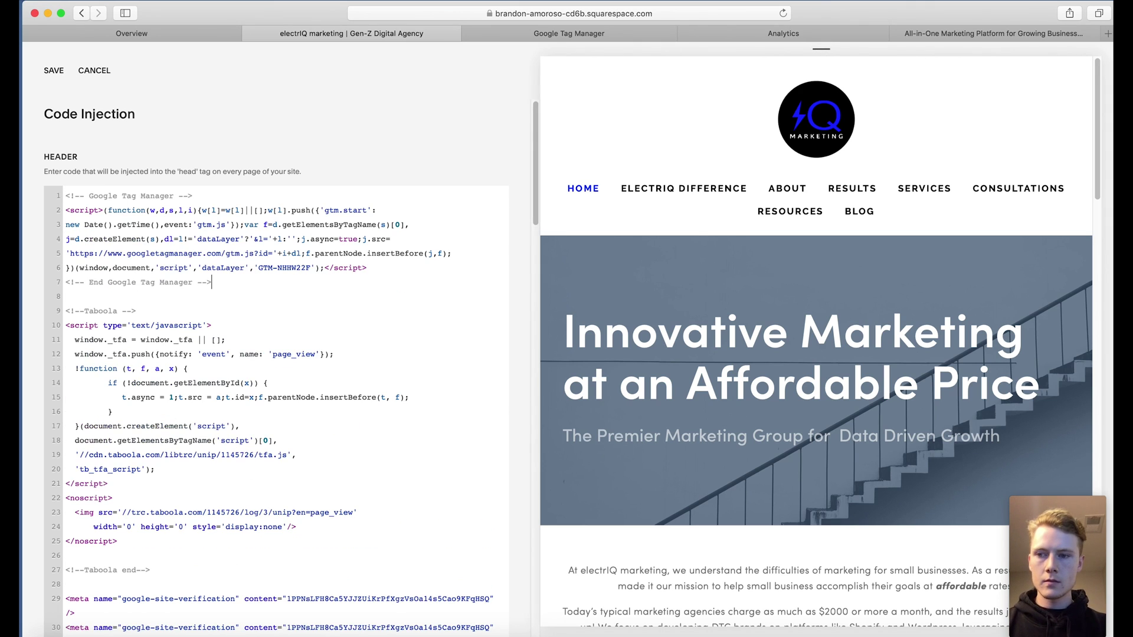
pyautogui.click(141, 295)
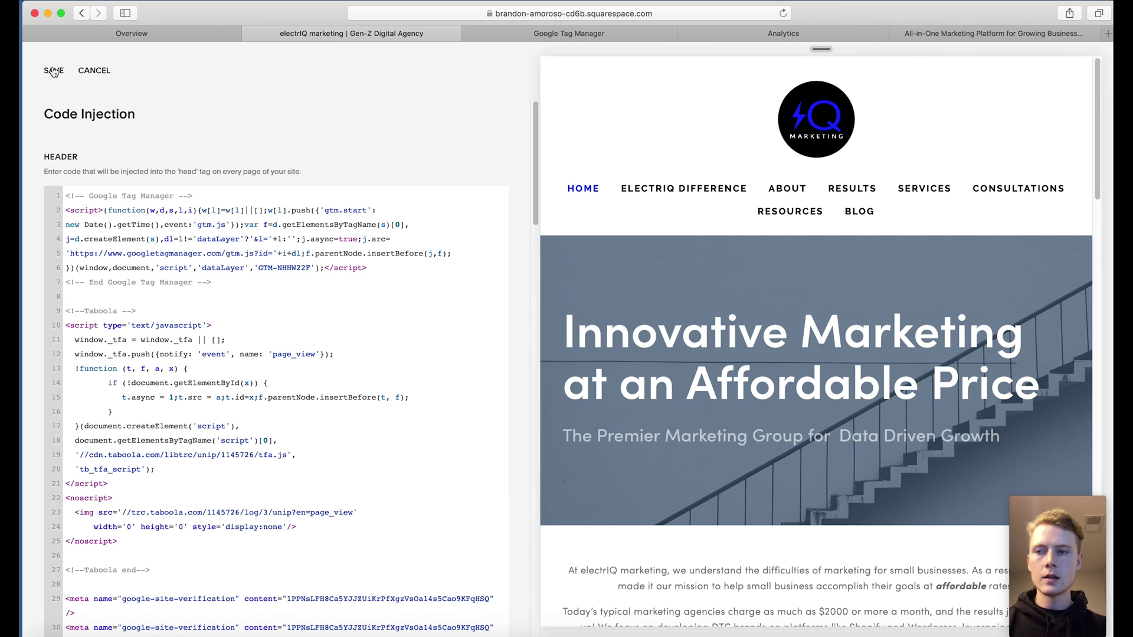
pyautogui.click(53, 71)
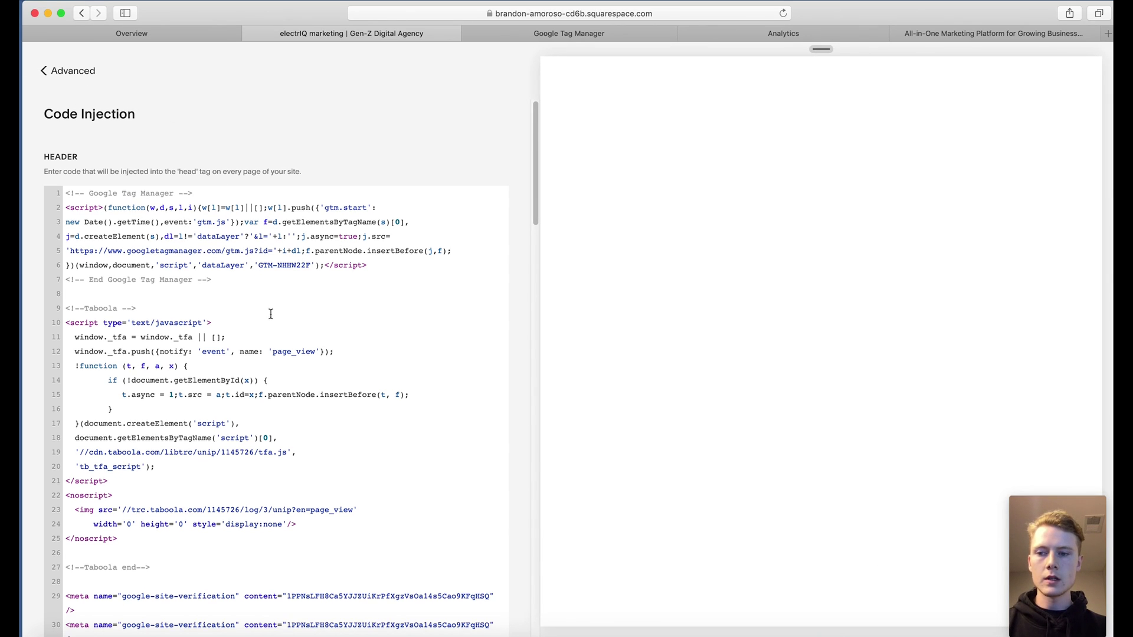
pyautogui.scroll(-3, 271, 310)
pyautogui.scroll(-15, 275, 307)
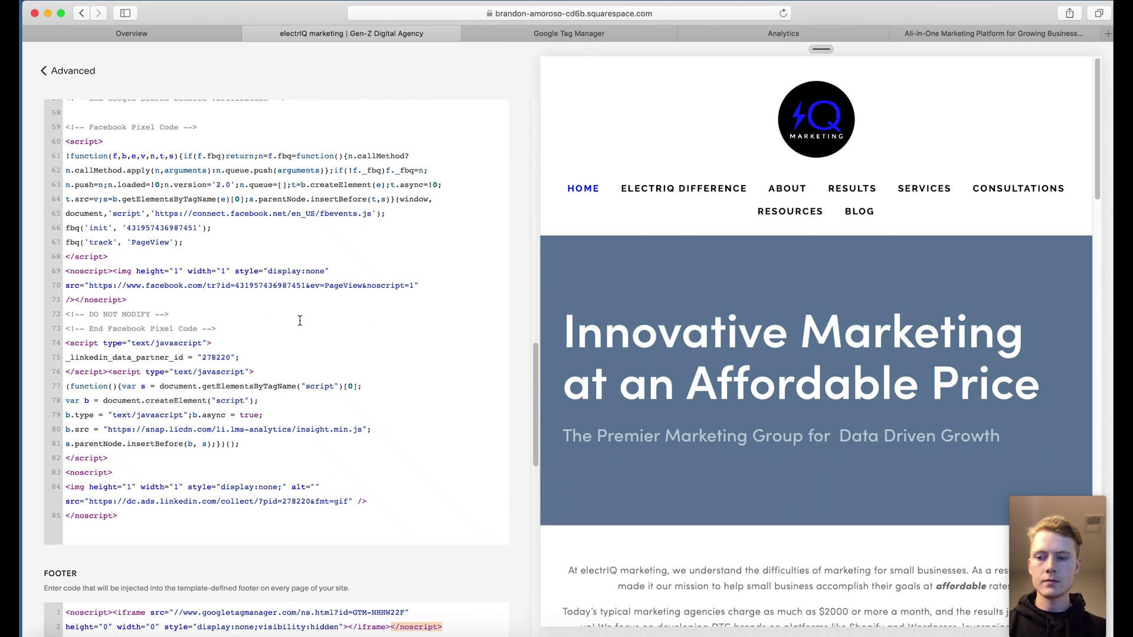
pyautogui.scroll(-10, 300, 321)
pyautogui.scroll(-8, 300, 321)
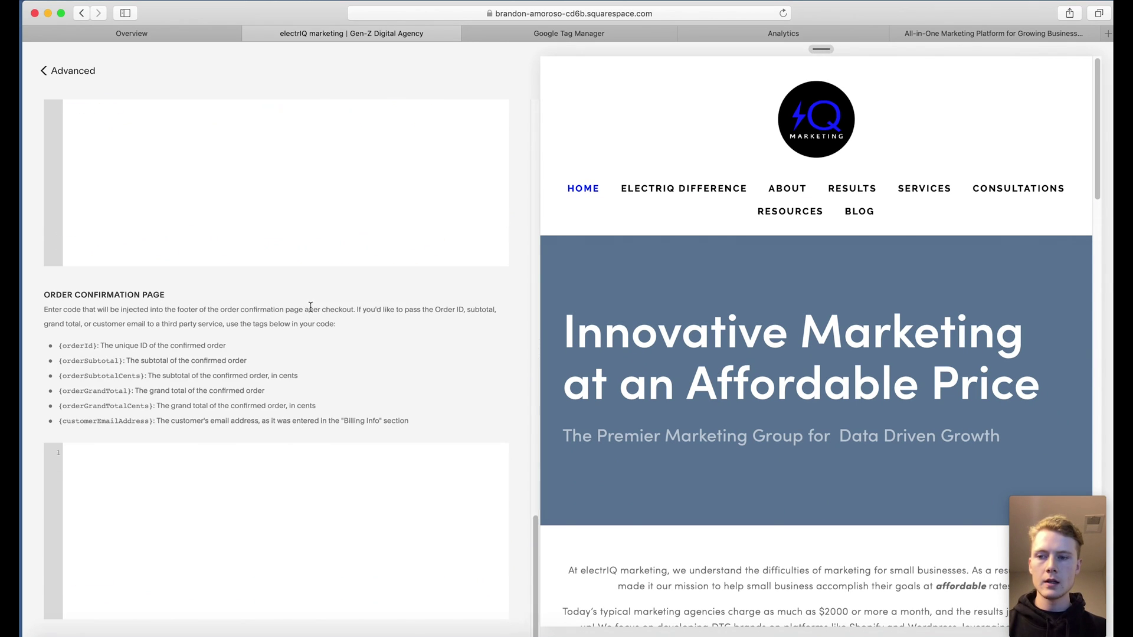
pyautogui.scroll(18, 345, 305)
pyautogui.scroll(15, 345, 305)
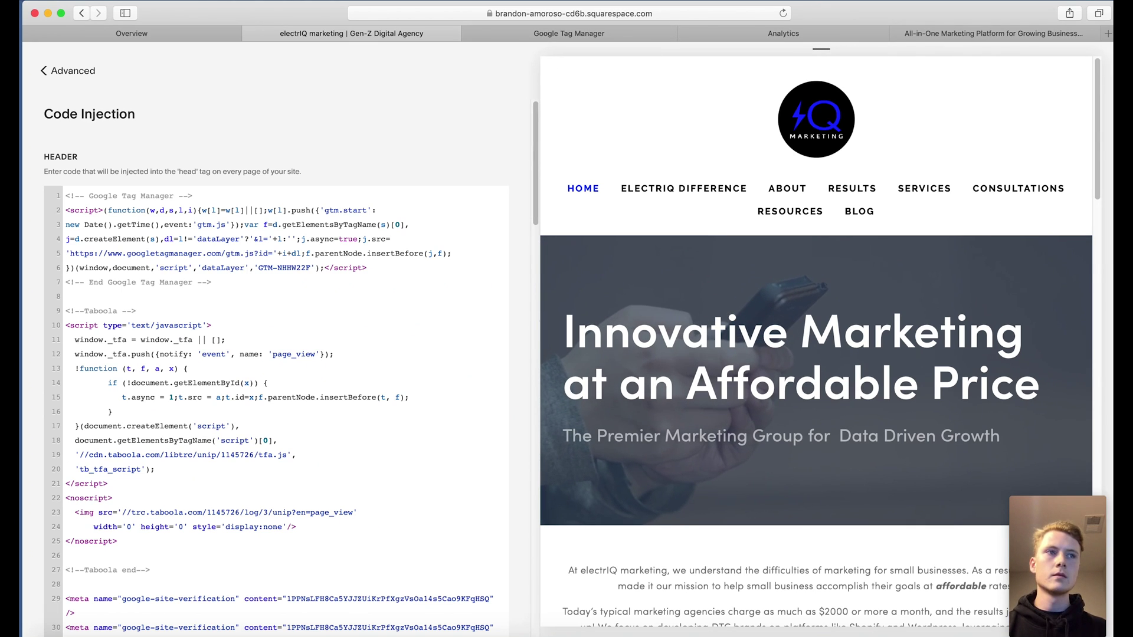
# Copy the GTM-NHHW22F <body> noscript snippet and go back to Squarespace Code Injection.
pyautogui.click(620, 34)
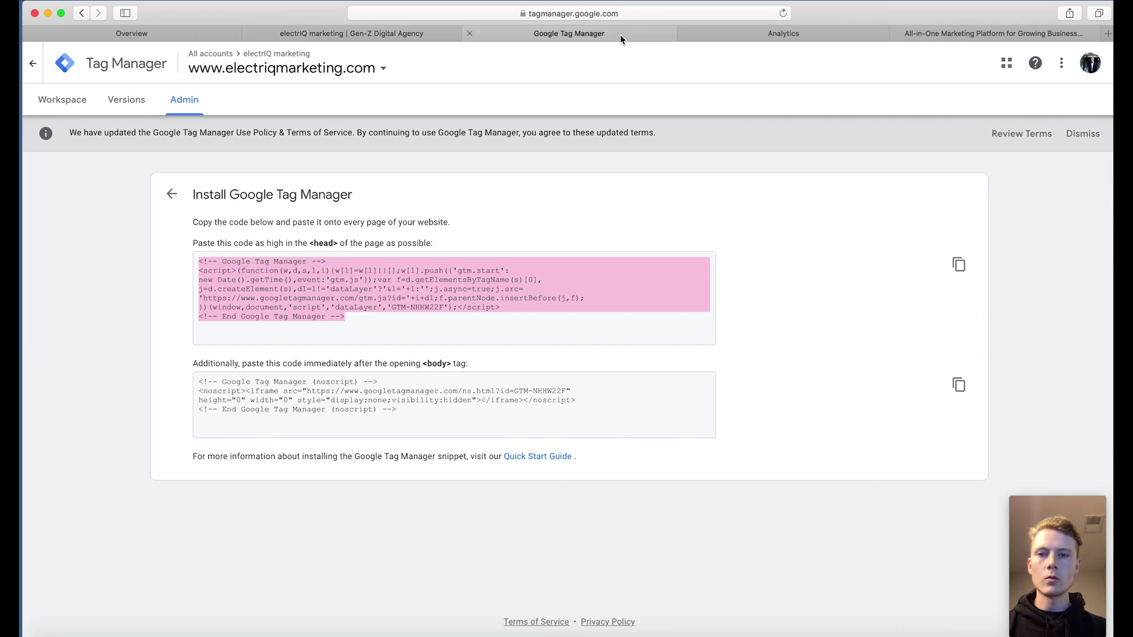
pyautogui.click(426, 367)
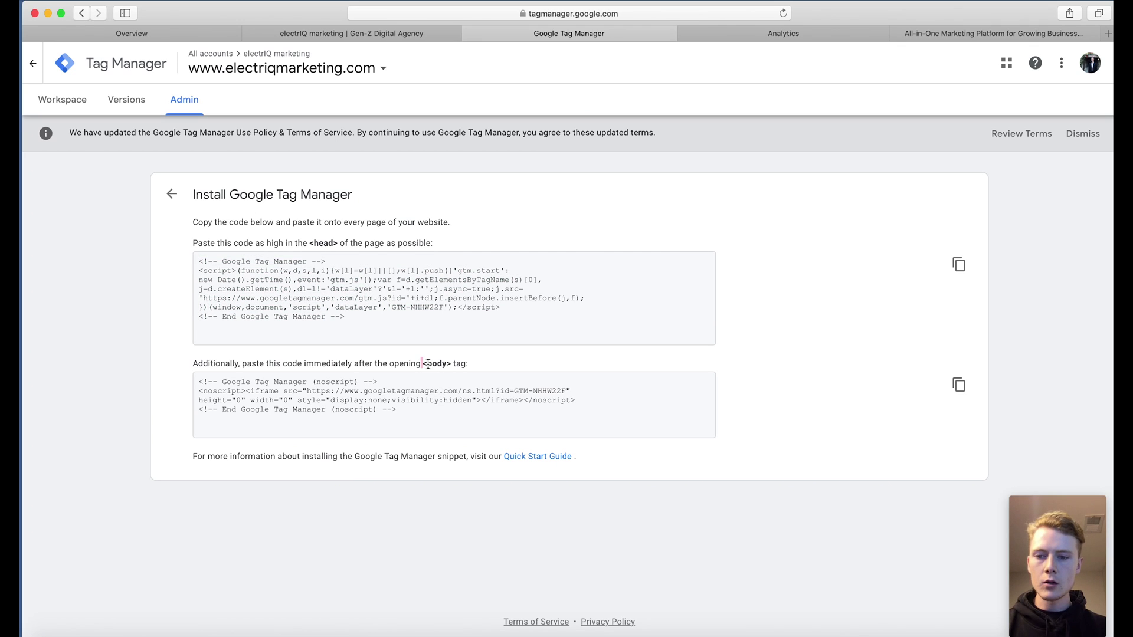
pyautogui.moveTo(428, 365); pyautogui.dragTo(450, 365)
pyautogui.click(482, 366)
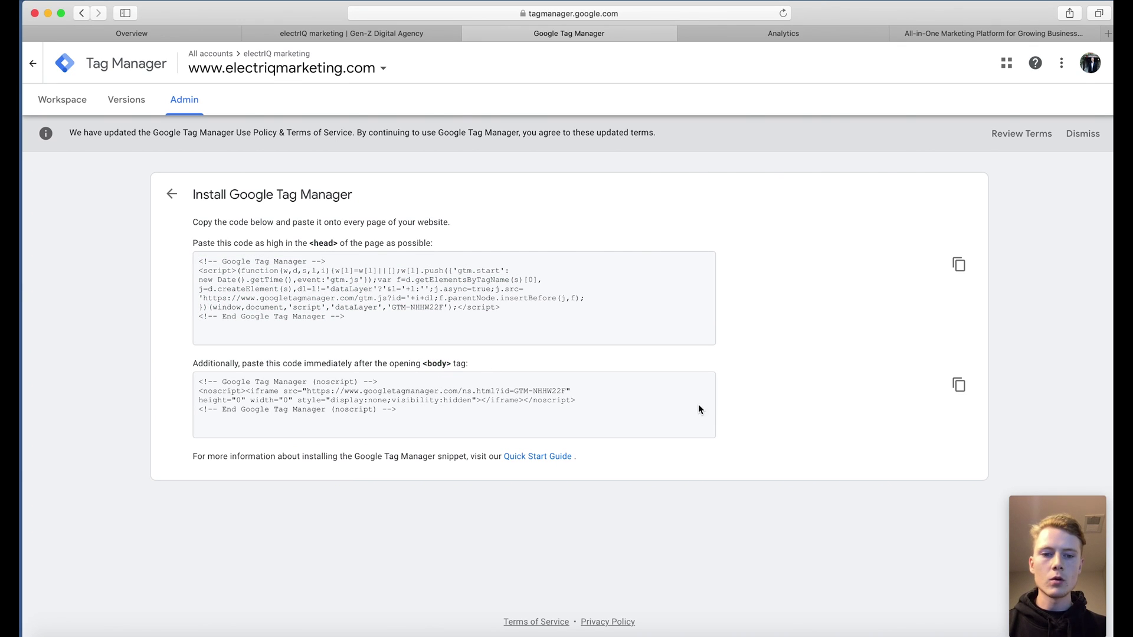
pyautogui.click(959, 385)
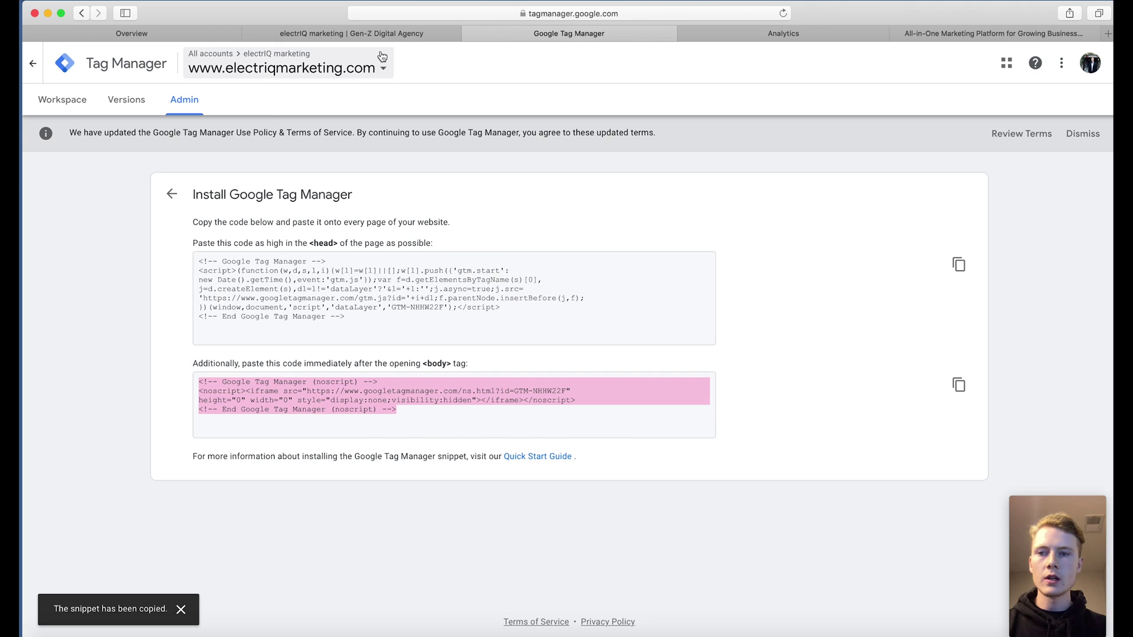
pyautogui.click(380, 33)
# Paste the GTM noscript snippet below the existing footer code.
pyautogui.scroll(-20, 443, 303)
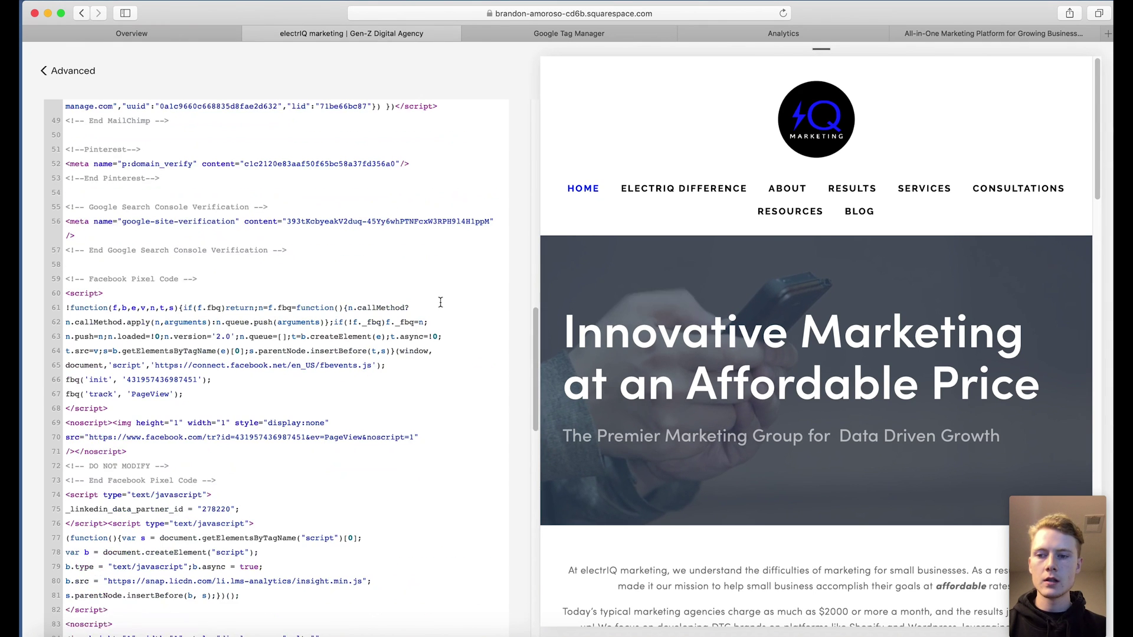
pyautogui.scroll(3, 436, 299)
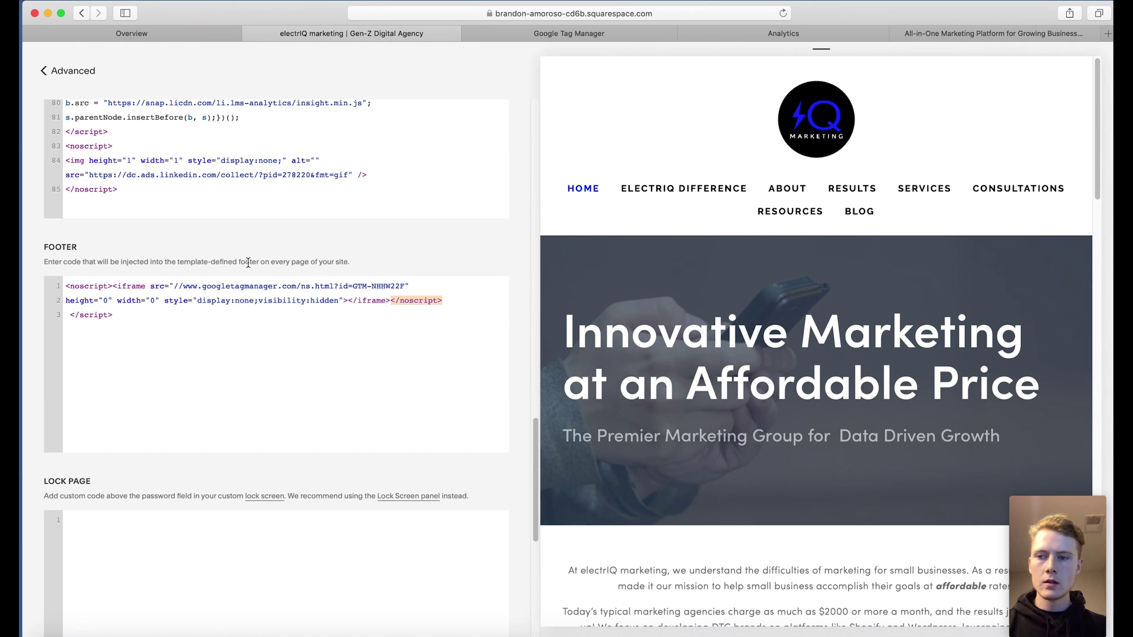
pyautogui.click(236, 317)
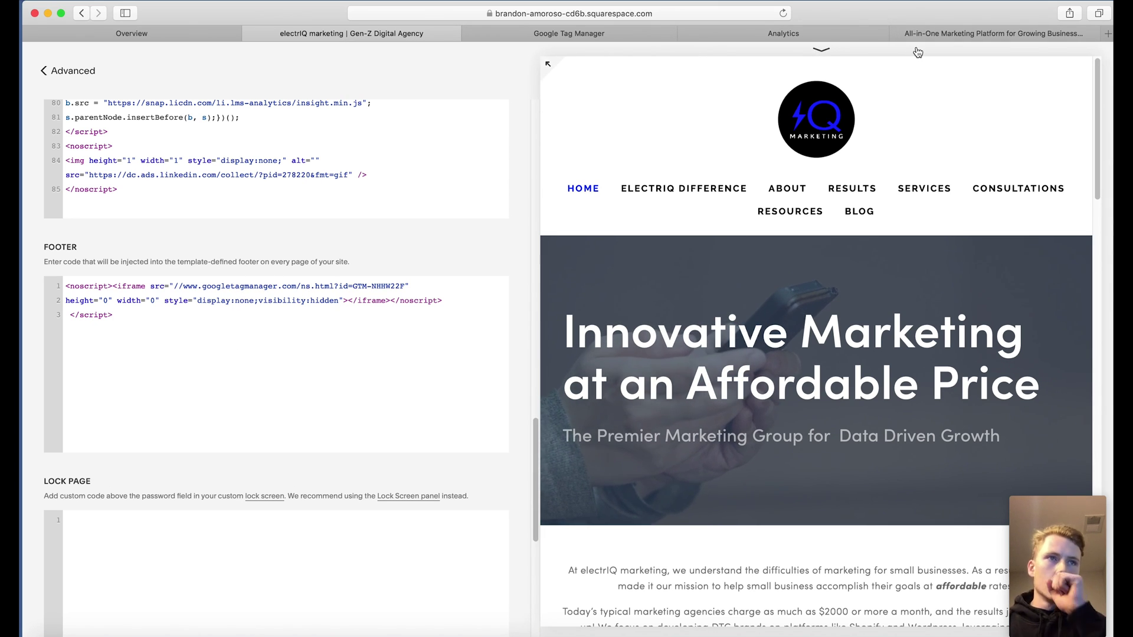
pyautogui.press('Return')
pyautogui.press('Return')
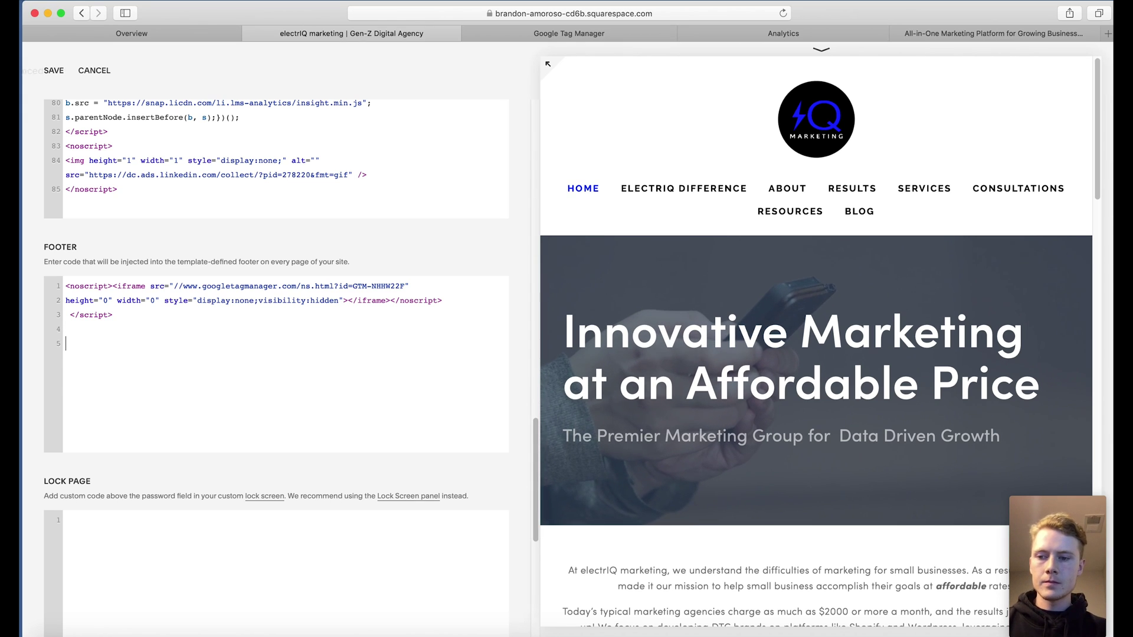
pyautogui.press('super+v')
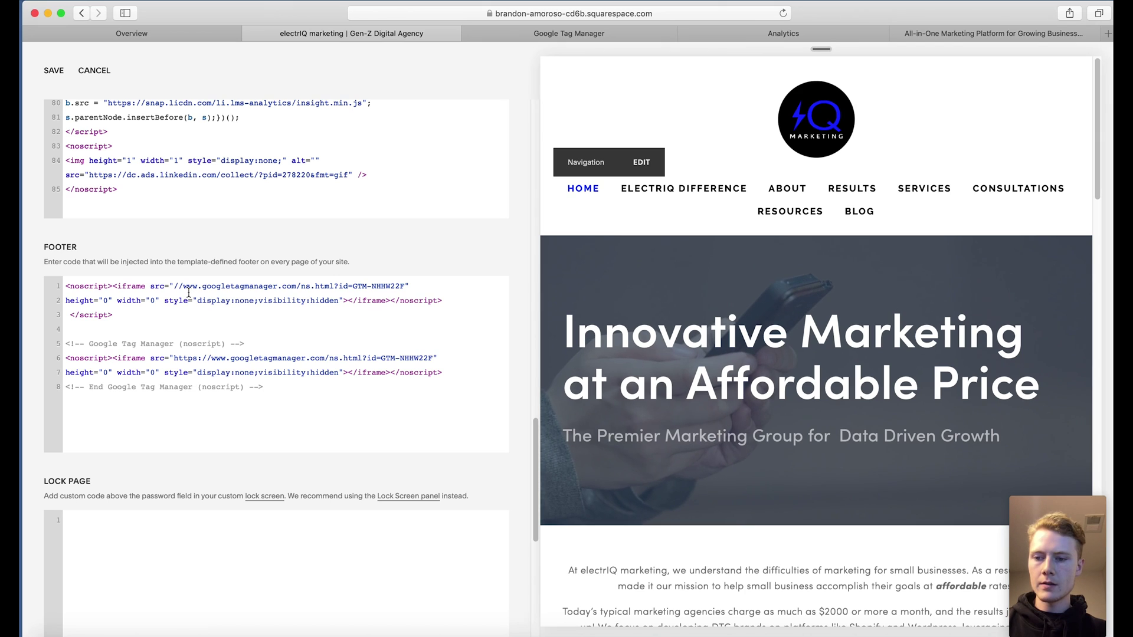
# Delete the old footer code on lines 1–3 and save the Code Injection settings.
pyautogui.click(117, 319)
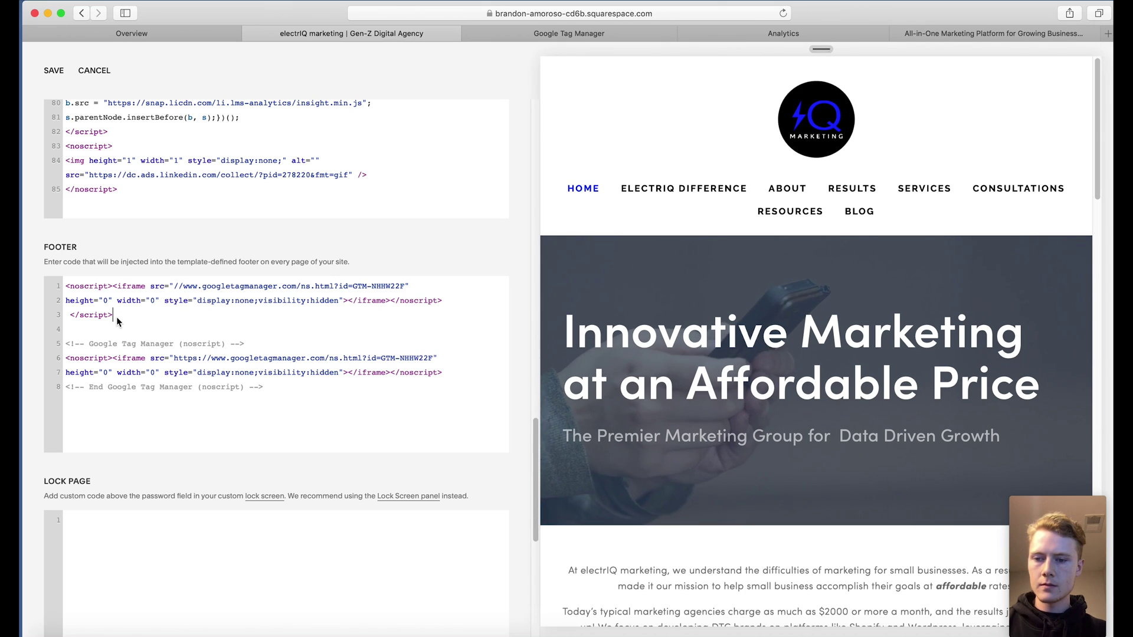
pyautogui.moveTo(118, 319); pyautogui.dragTo(45, 285)
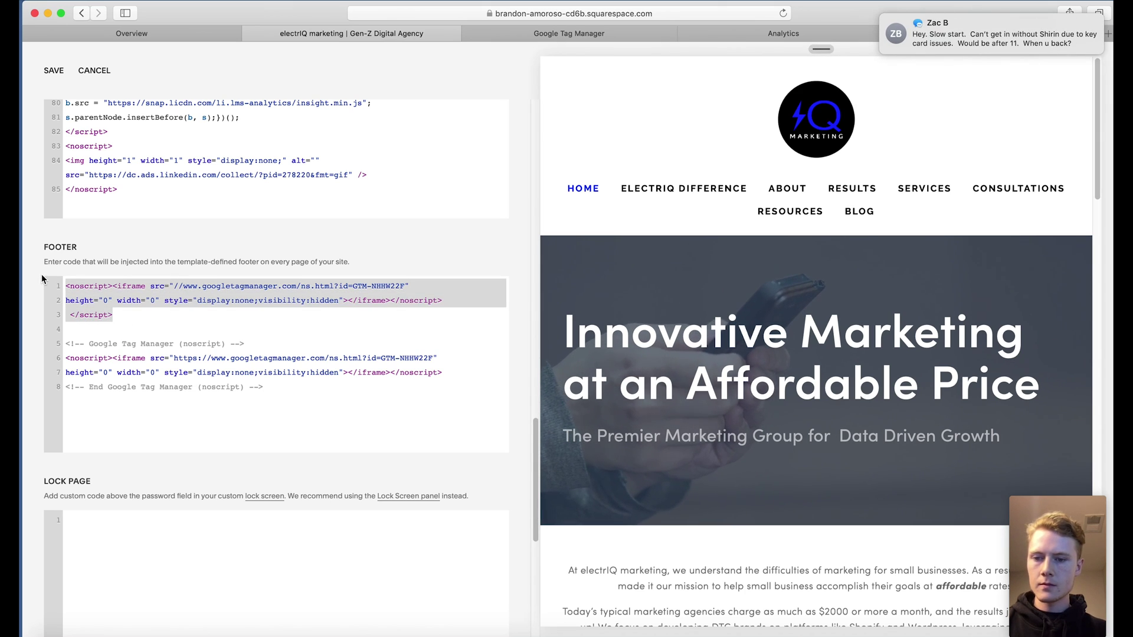
pyautogui.press('BackSpace')
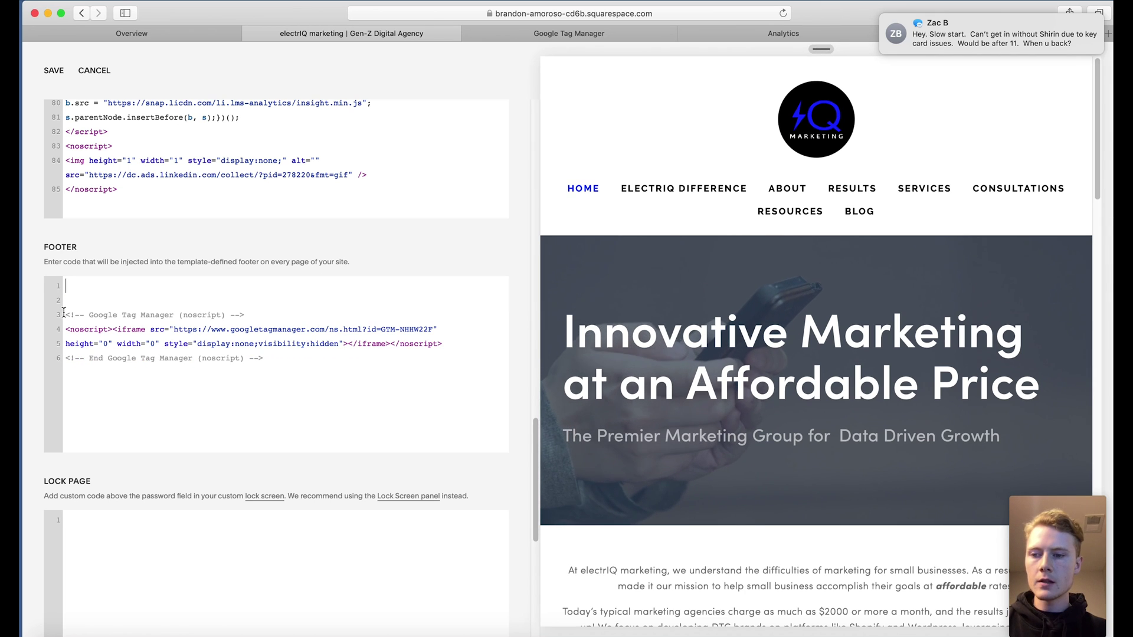
pyautogui.press('Delete')
pyautogui.press('Delete')
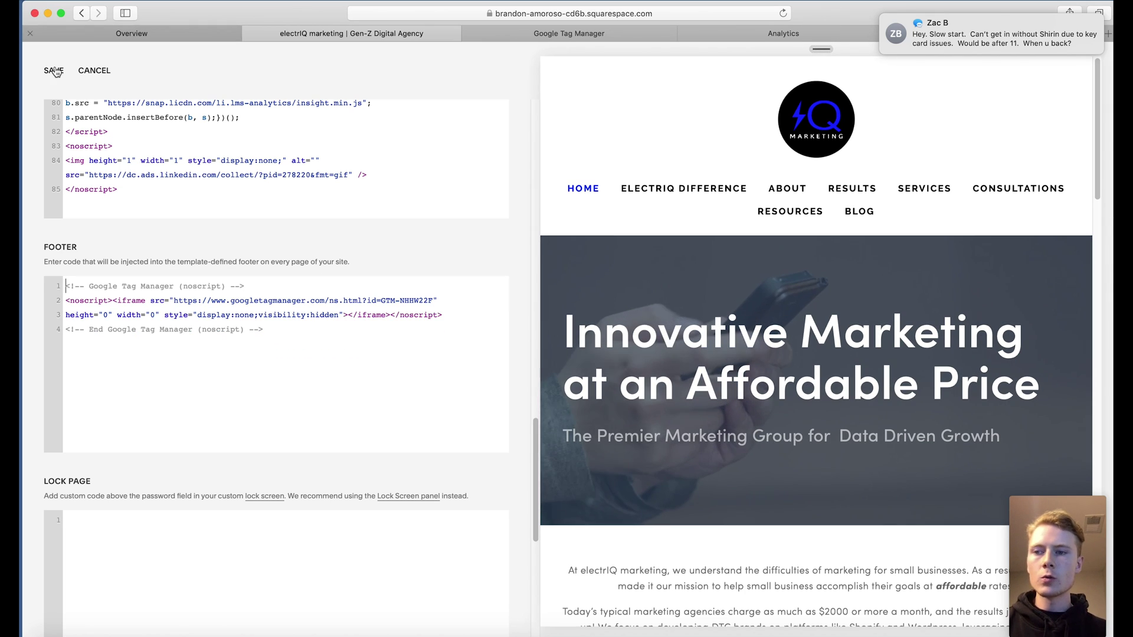
pyautogui.click(54, 71)
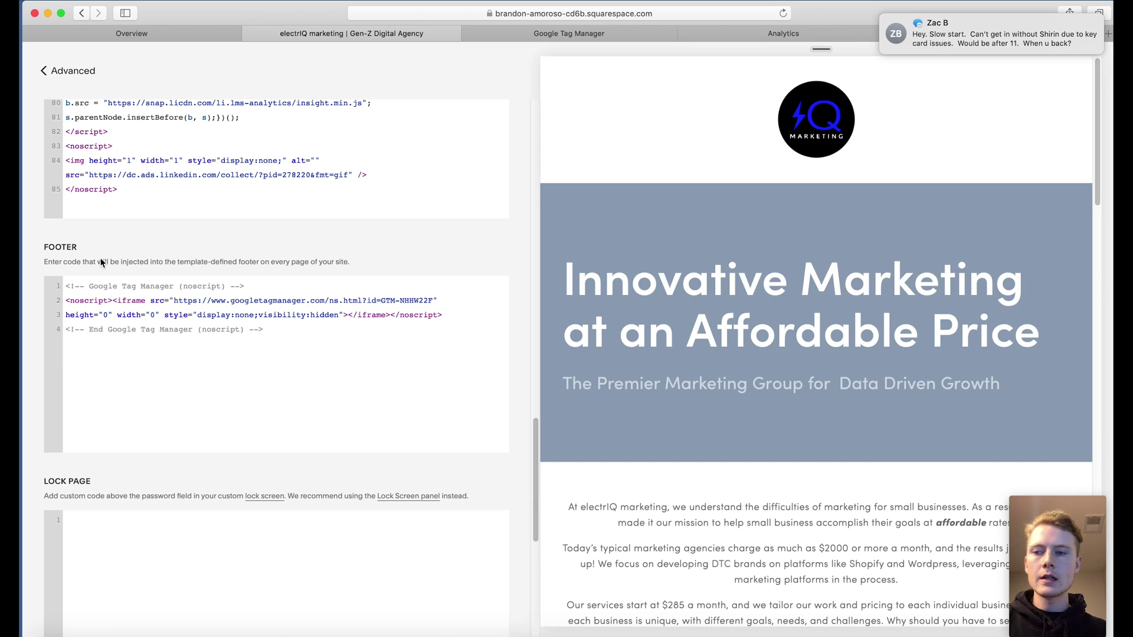
pyautogui.scroll(15, 308, 286)
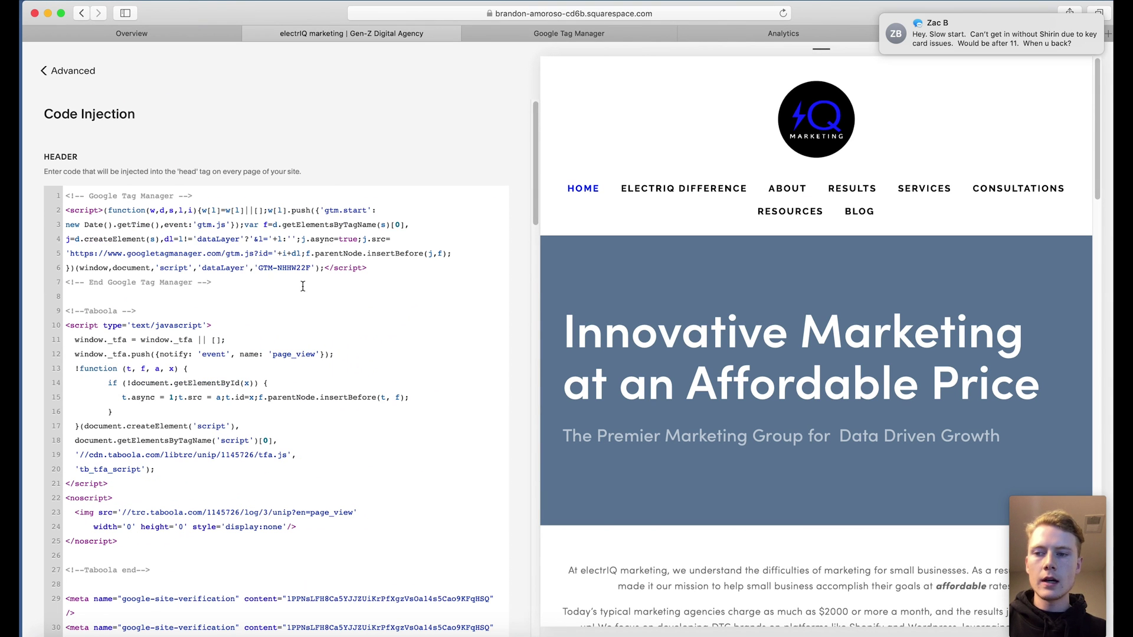
pyautogui.click(617, 33)
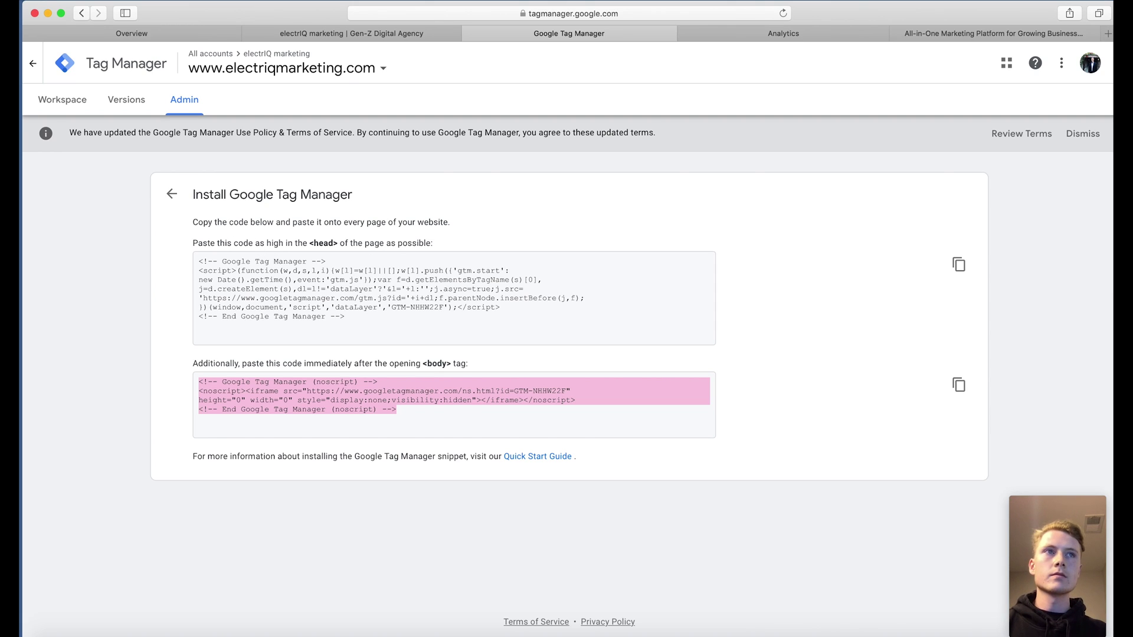
# Go back through Admin, checking External Account Links, to the GTM-NHHW22F Default Workspace overview.
pyautogui.click(200, 216)
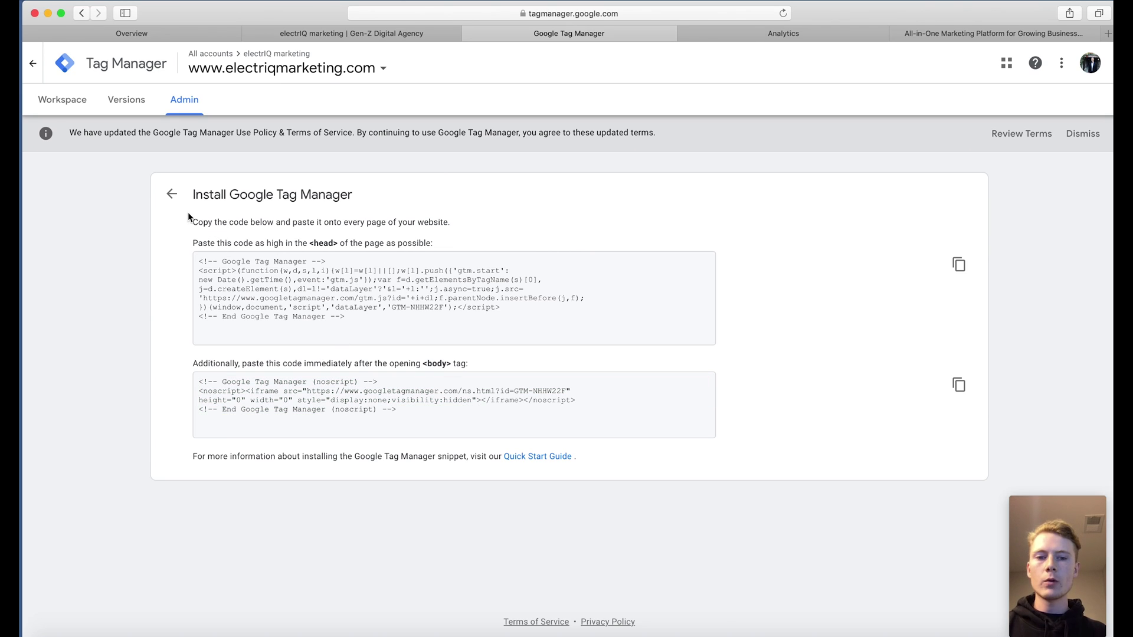
pyautogui.click(173, 194)
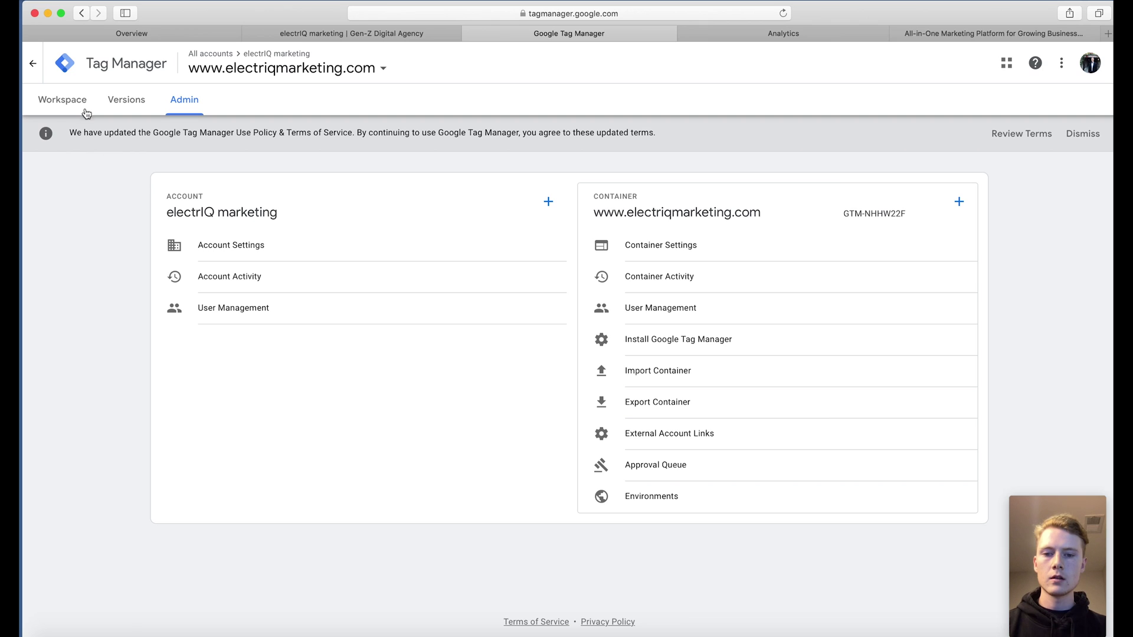
pyautogui.click(626, 434)
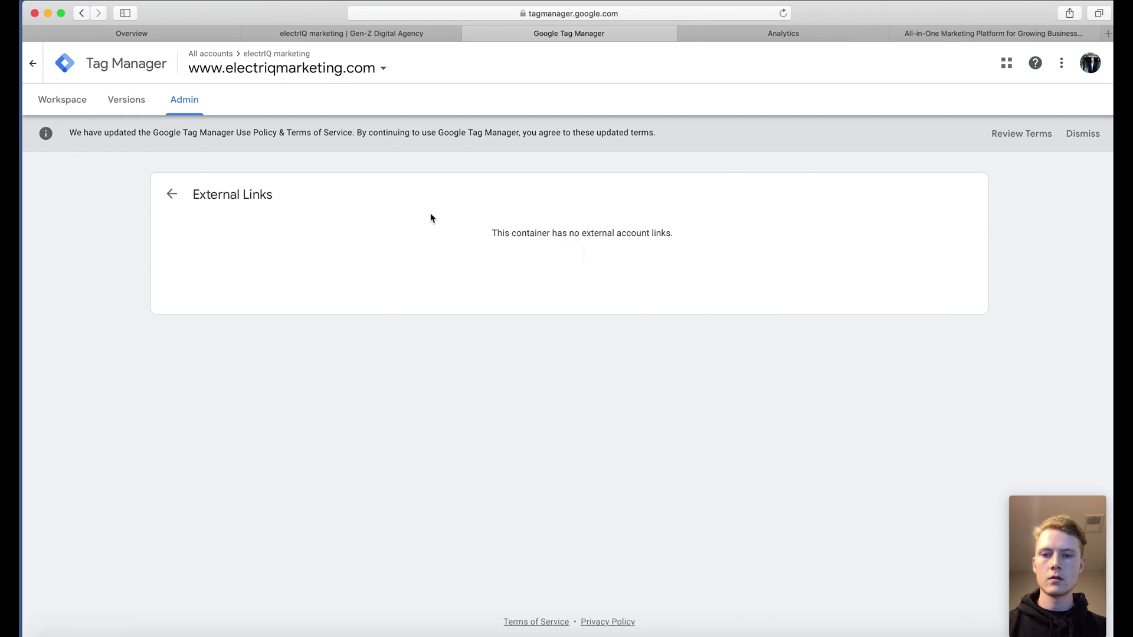
pyautogui.click(169, 195)
pyautogui.click(83, 101)
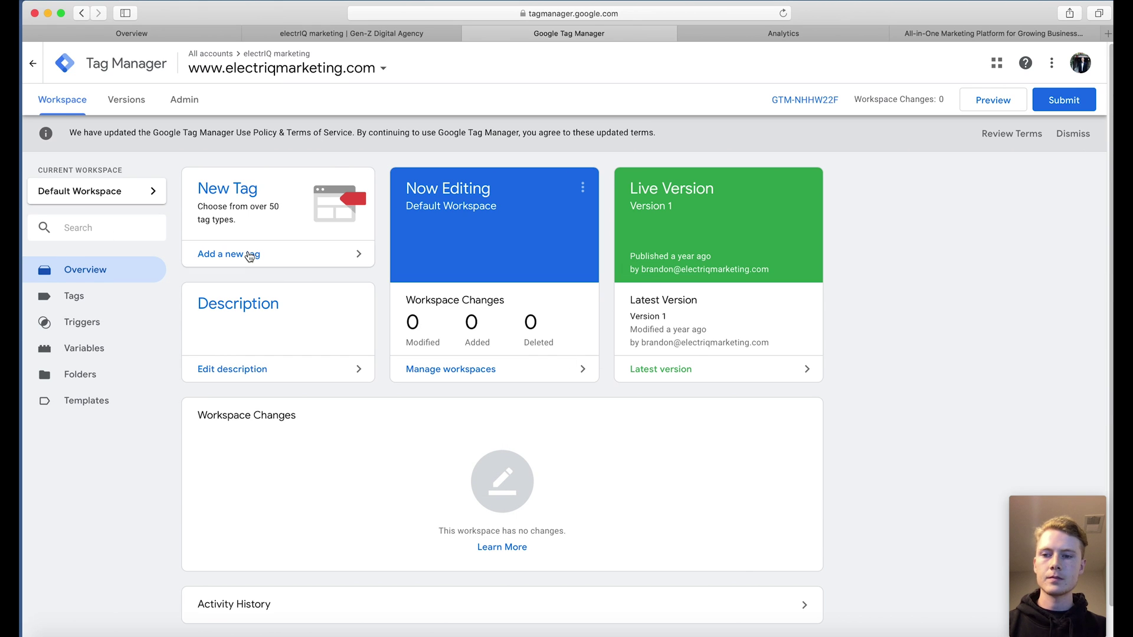
# Start a Google Analytics: Universal Analytics tag with a new Google Analytics Settings variable.
pyautogui.click(250, 255)
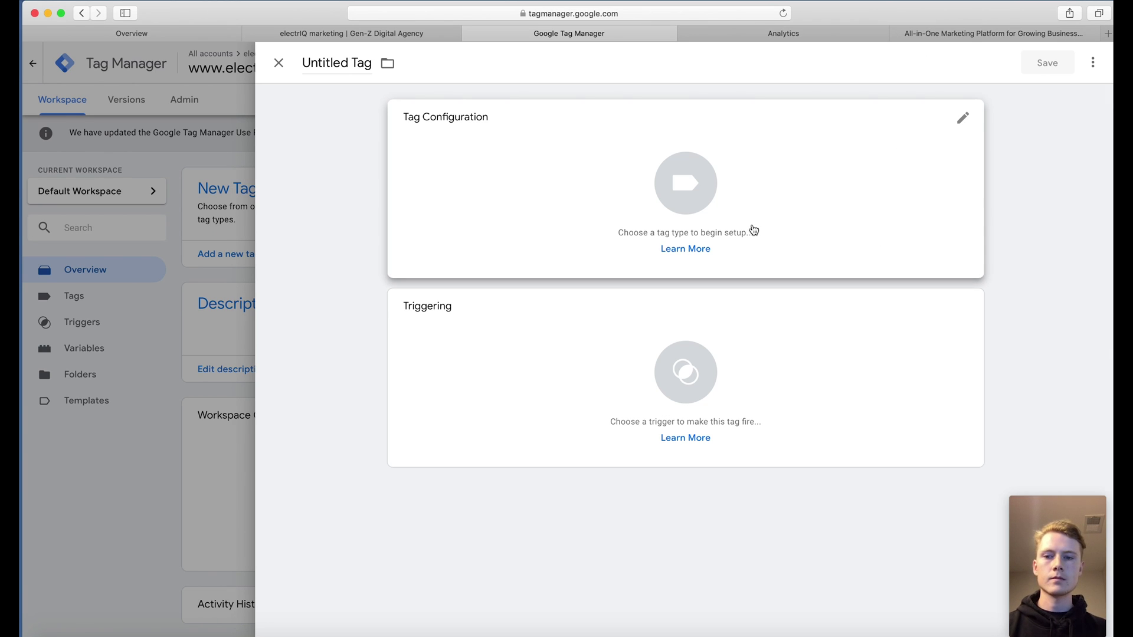
pyautogui.click(753, 230)
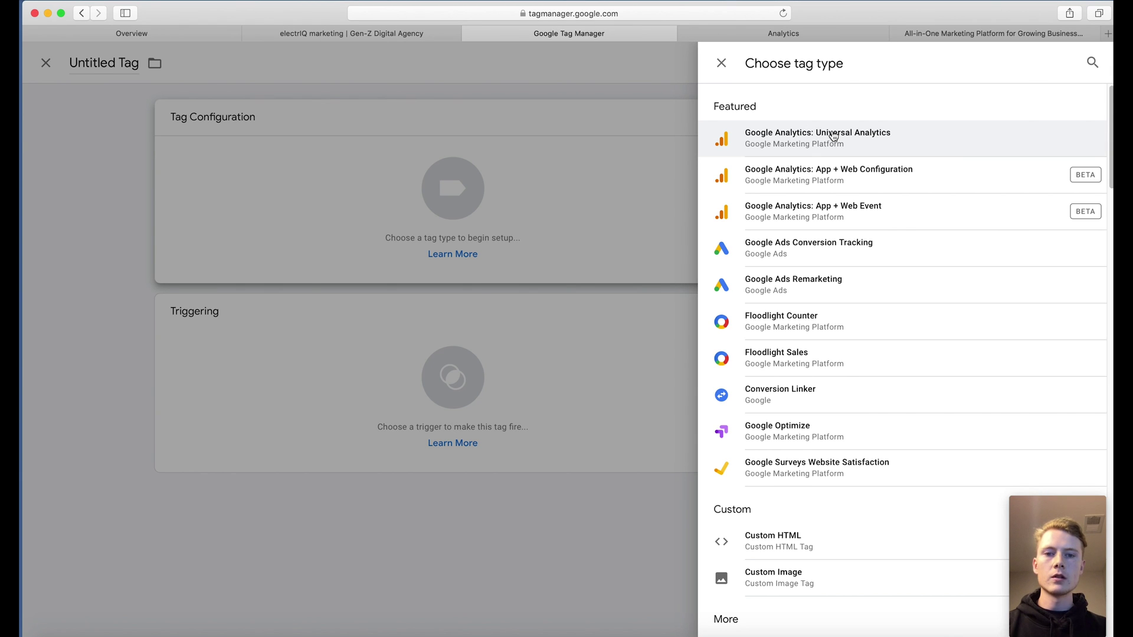
pyautogui.click(803, 152)
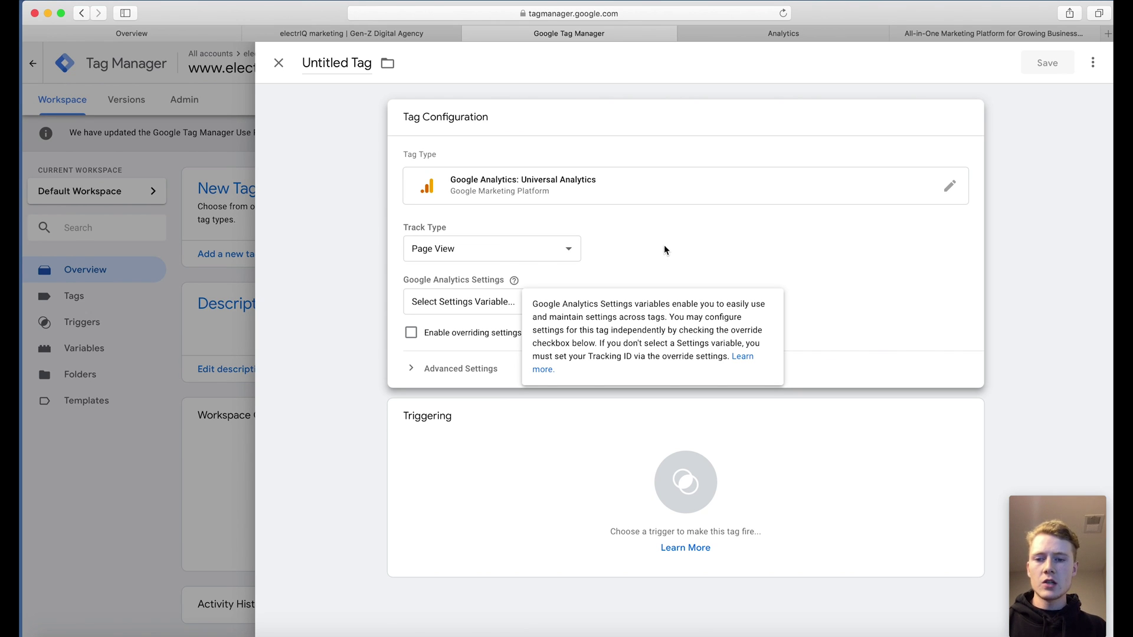
pyautogui.click(471, 301)
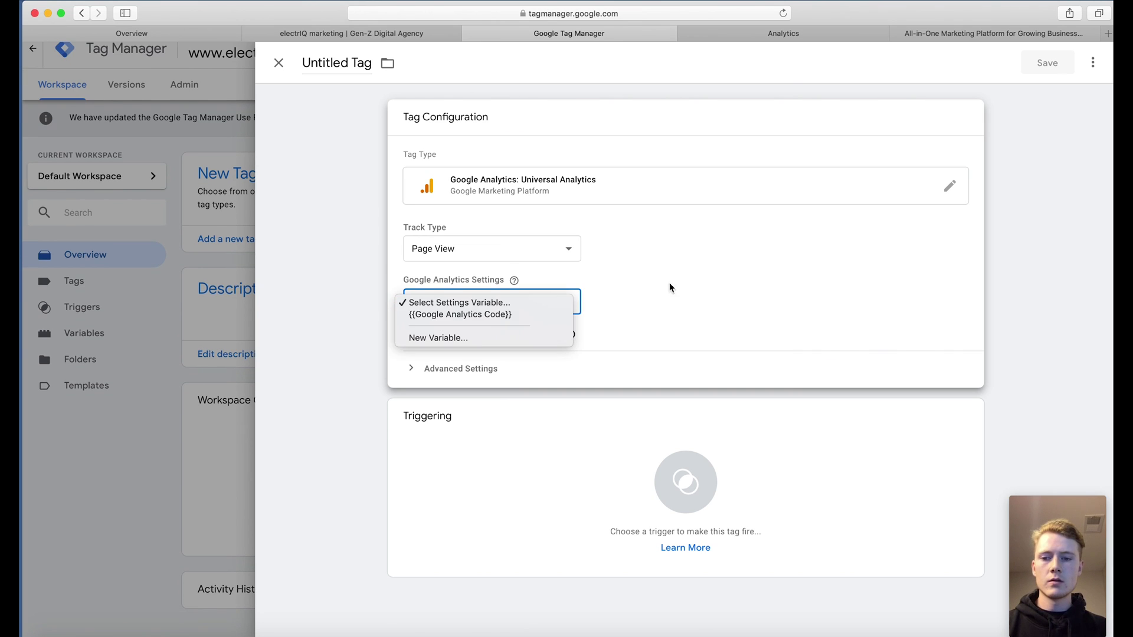
pyautogui.click(527, 341)
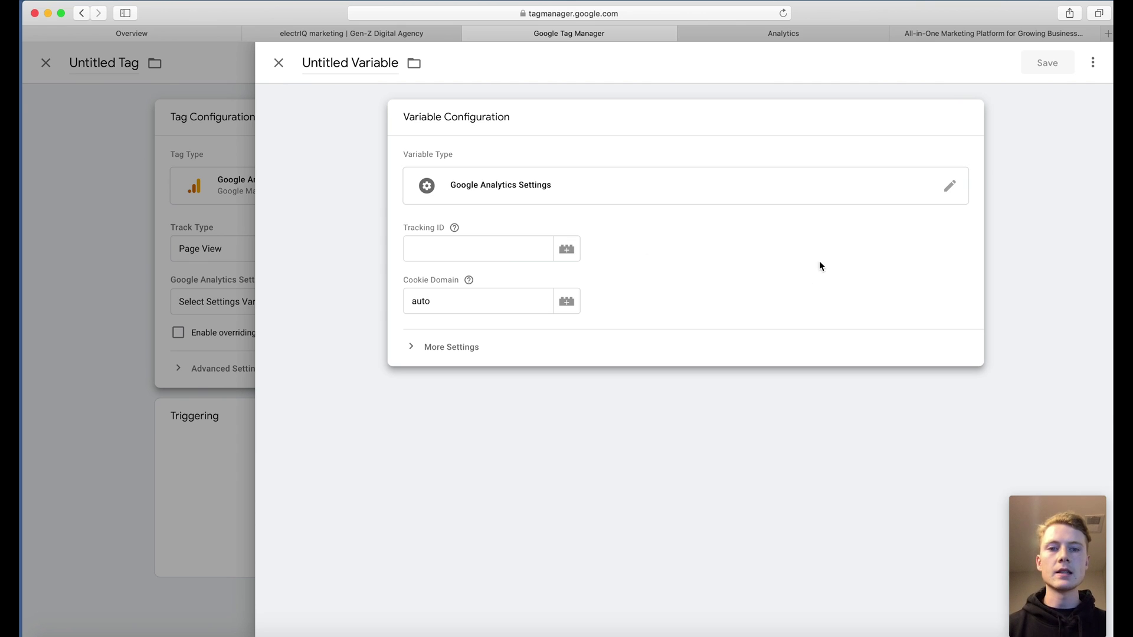
pyautogui.click(788, 34)
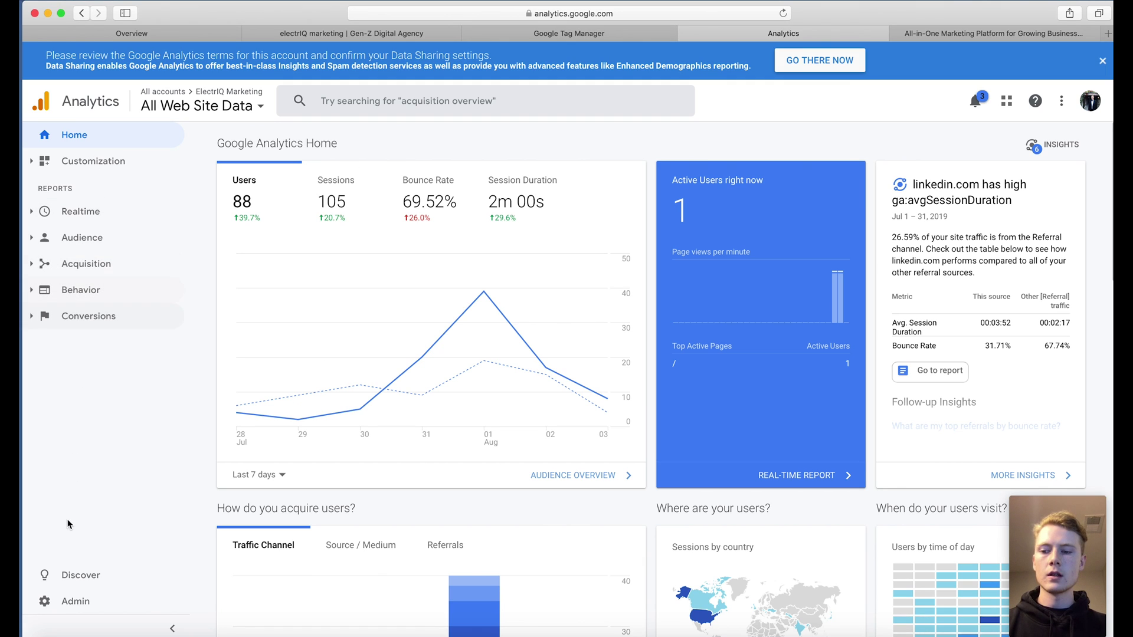
pyautogui.click(97, 603)
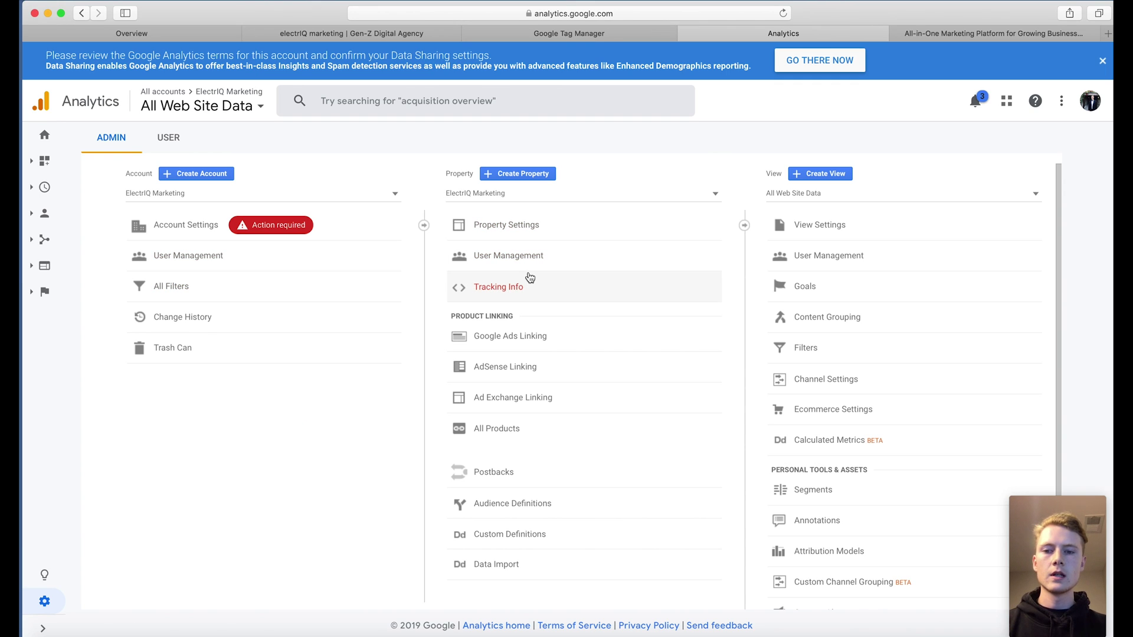
pyautogui.click(530, 278)
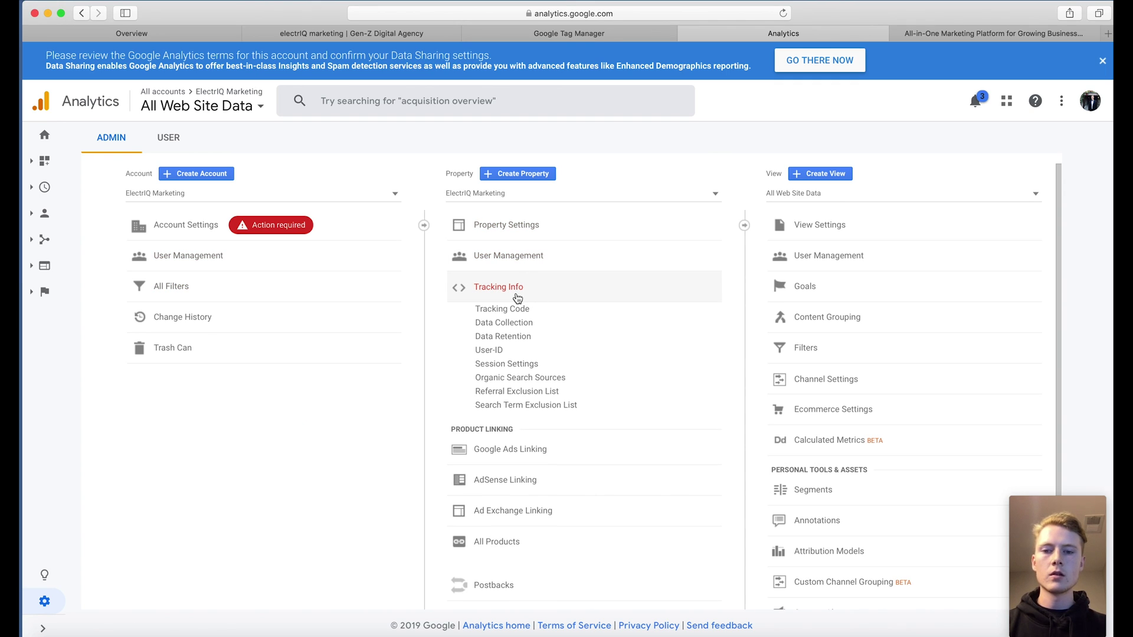
pyautogui.click(522, 310)
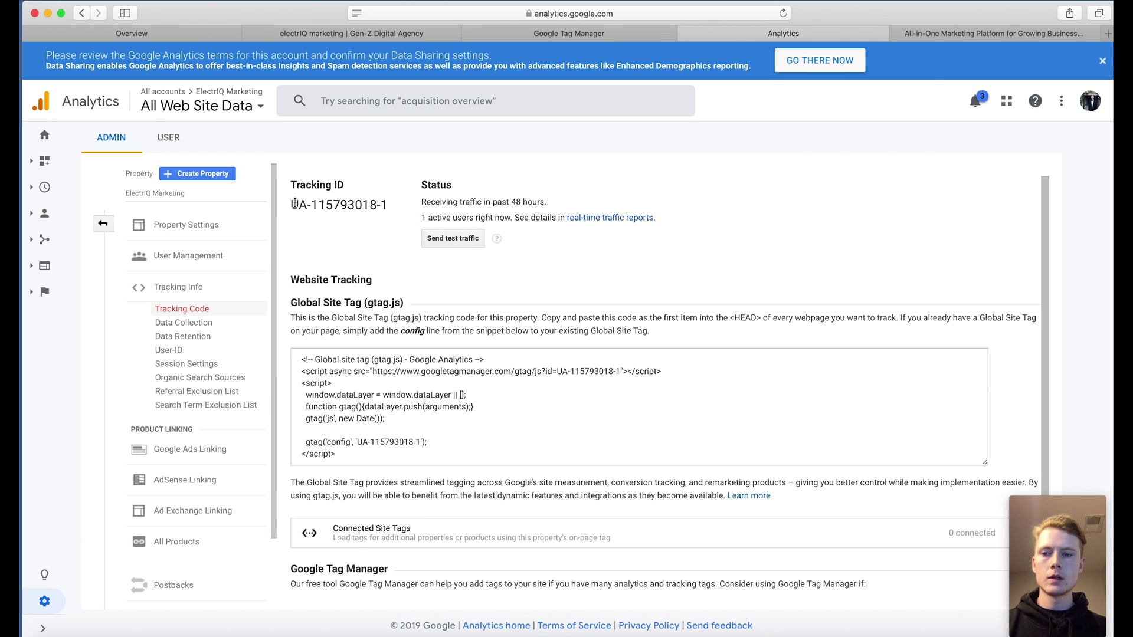
pyautogui.moveTo(294, 204); pyautogui.dragTo(390, 206)
pyautogui.press('super+c')
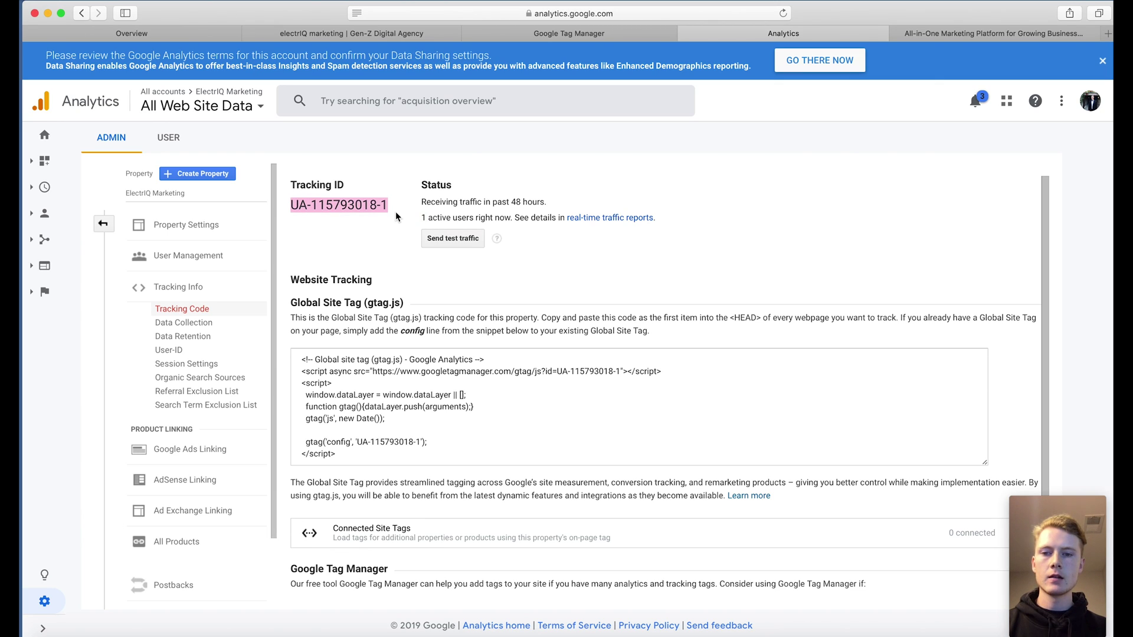
pyautogui.click(546, 34)
pyautogui.click(488, 254)
pyautogui.press('super+v')
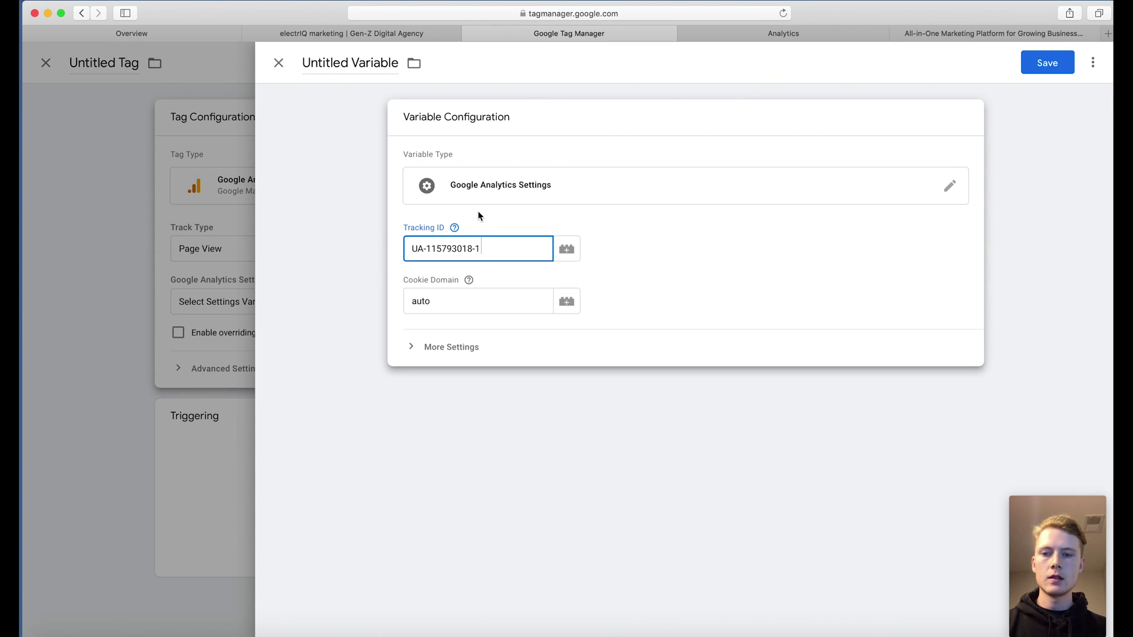
pyautogui.moveTo(455, 228)
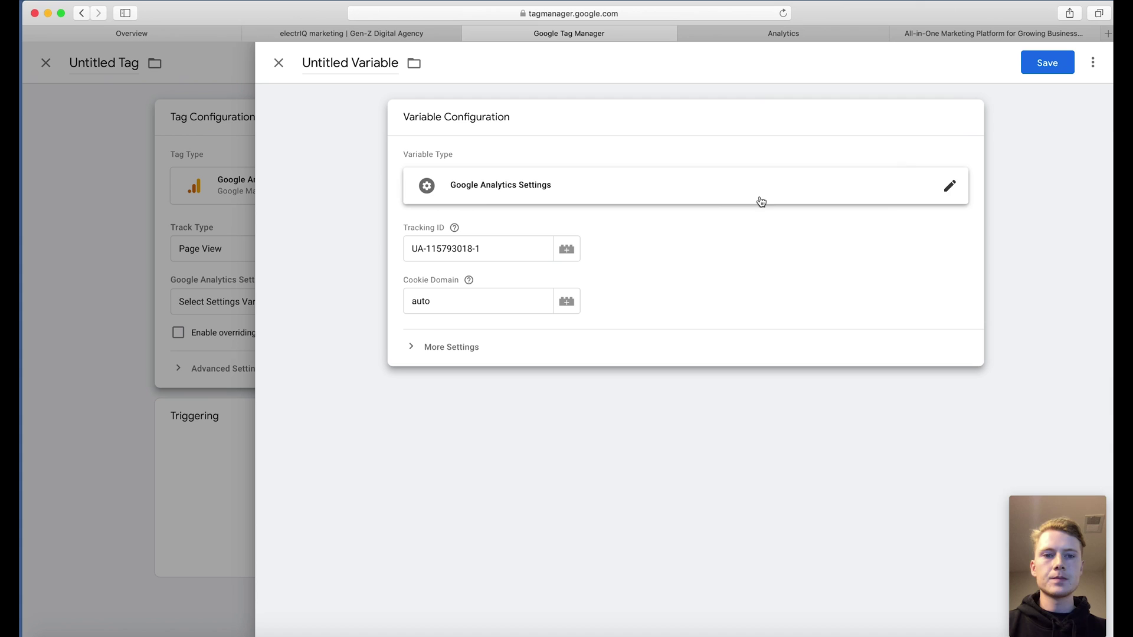
pyautogui.click(343, 69)
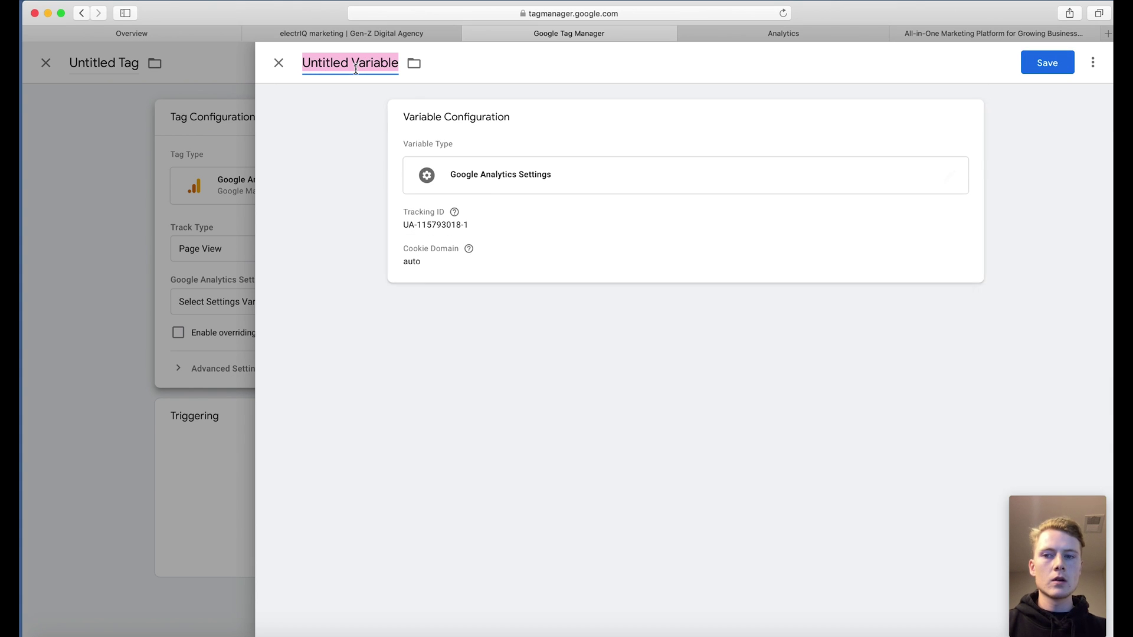
pyautogui.write('Google An')
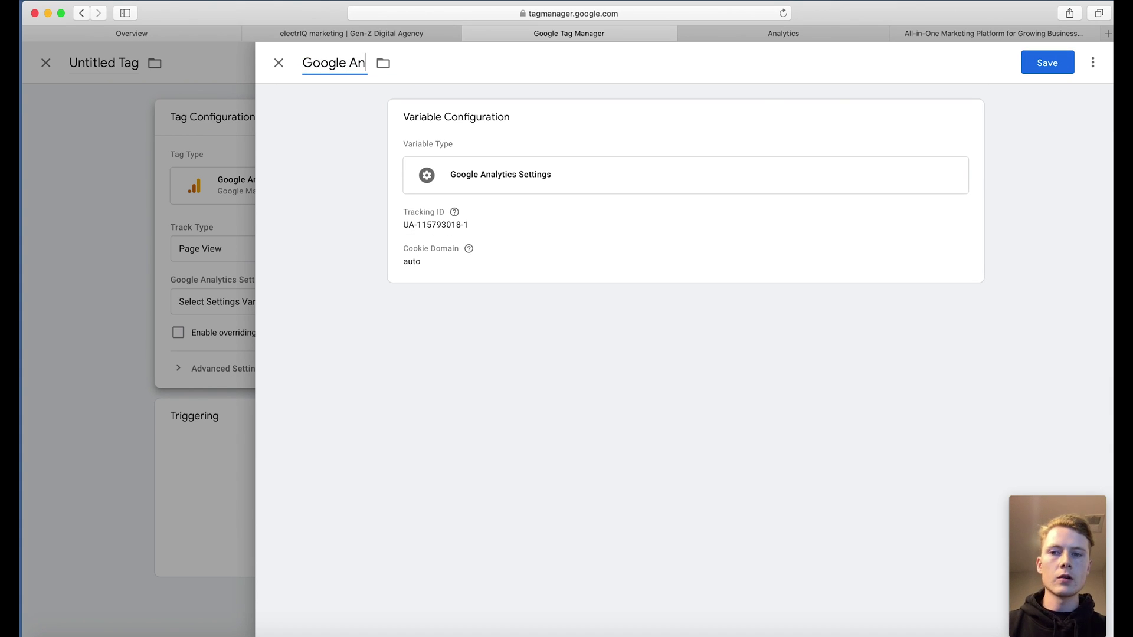
pyautogui.write('alytics Basic Setup')
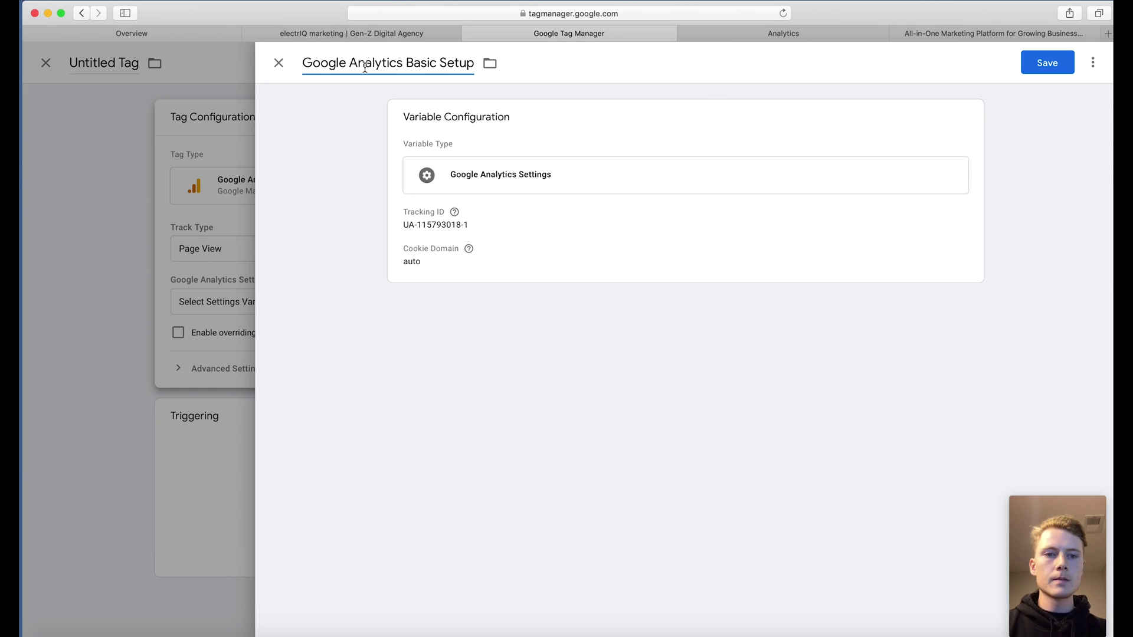
pyautogui.click(1043, 70)
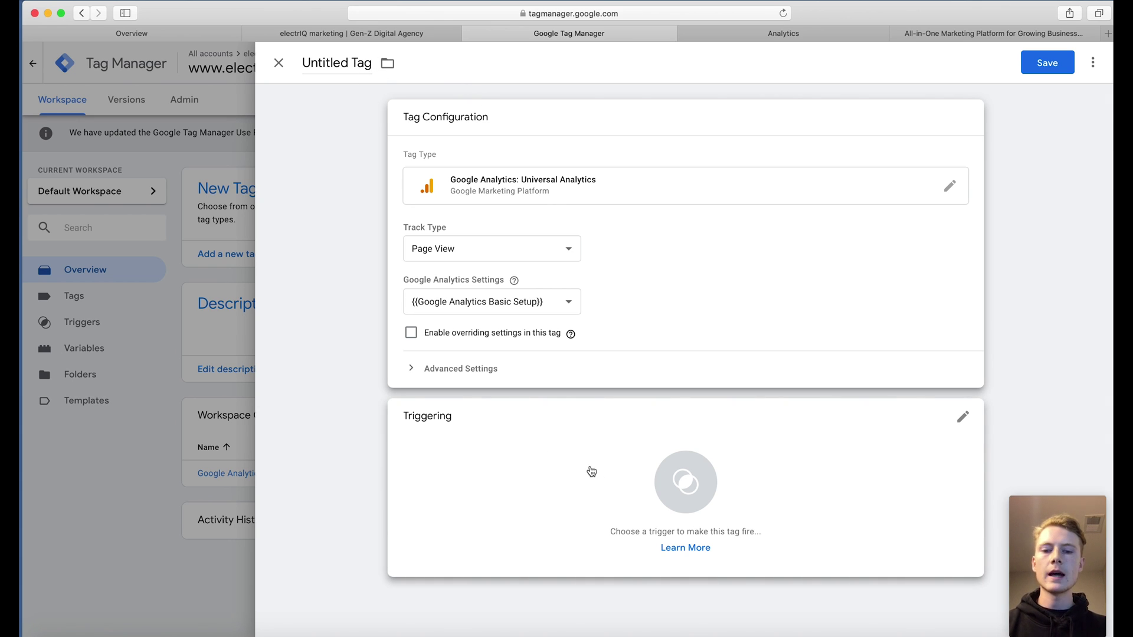
# Make the tag fire on All Pages, title it 'Google Analytics Page View', and save it.
pyautogui.click(589, 470)
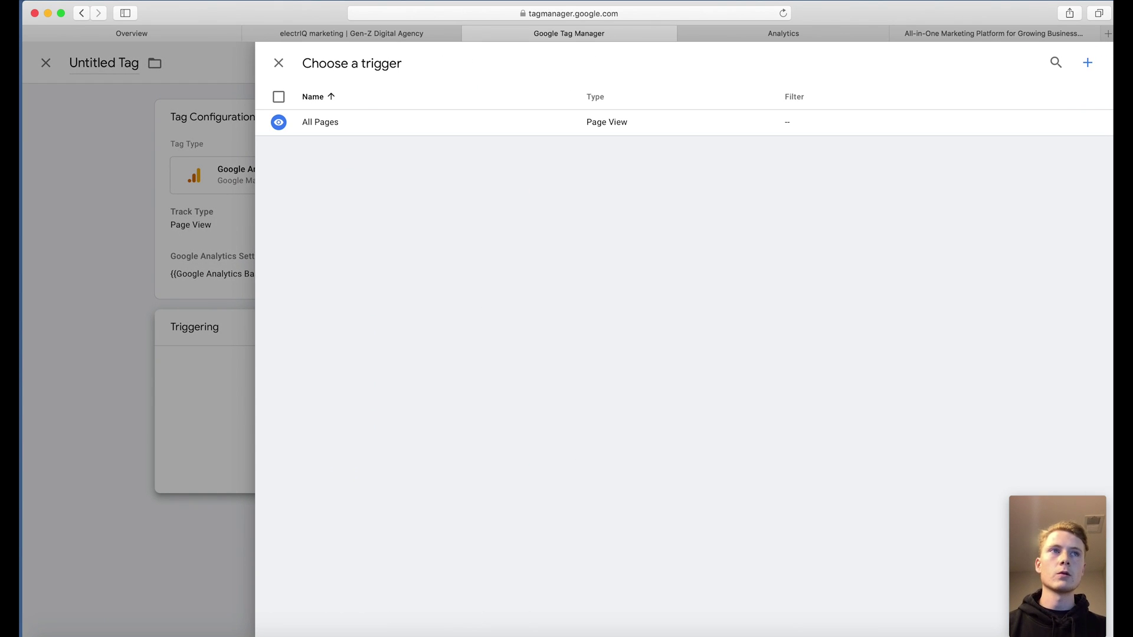
pyautogui.click(308, 128)
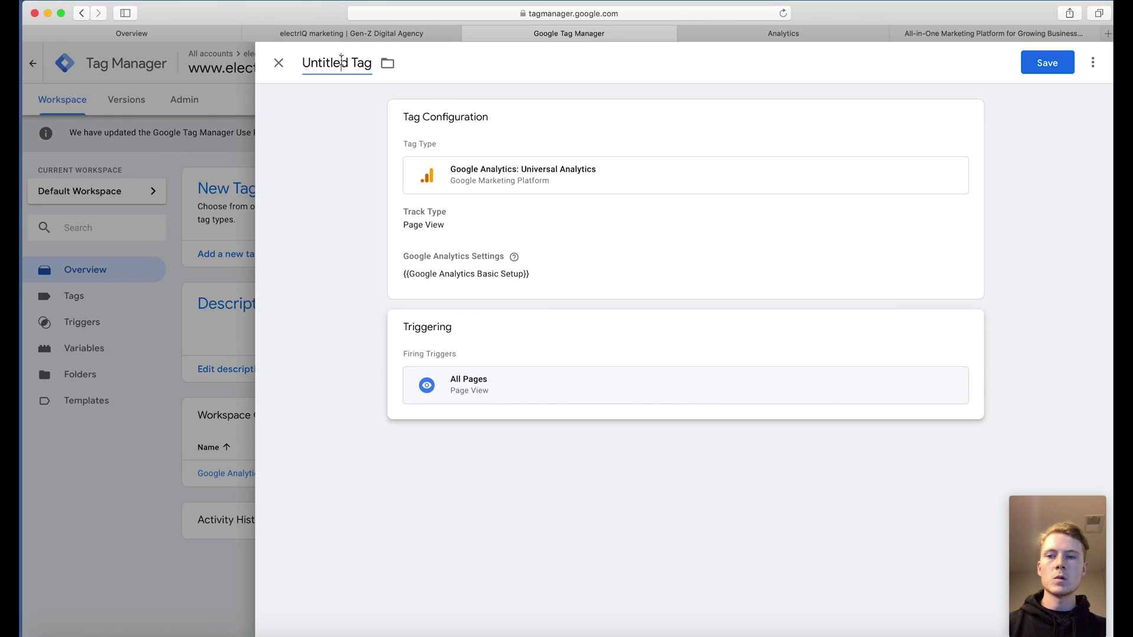
pyautogui.click(340, 61)
pyautogui.write('Google Anal')
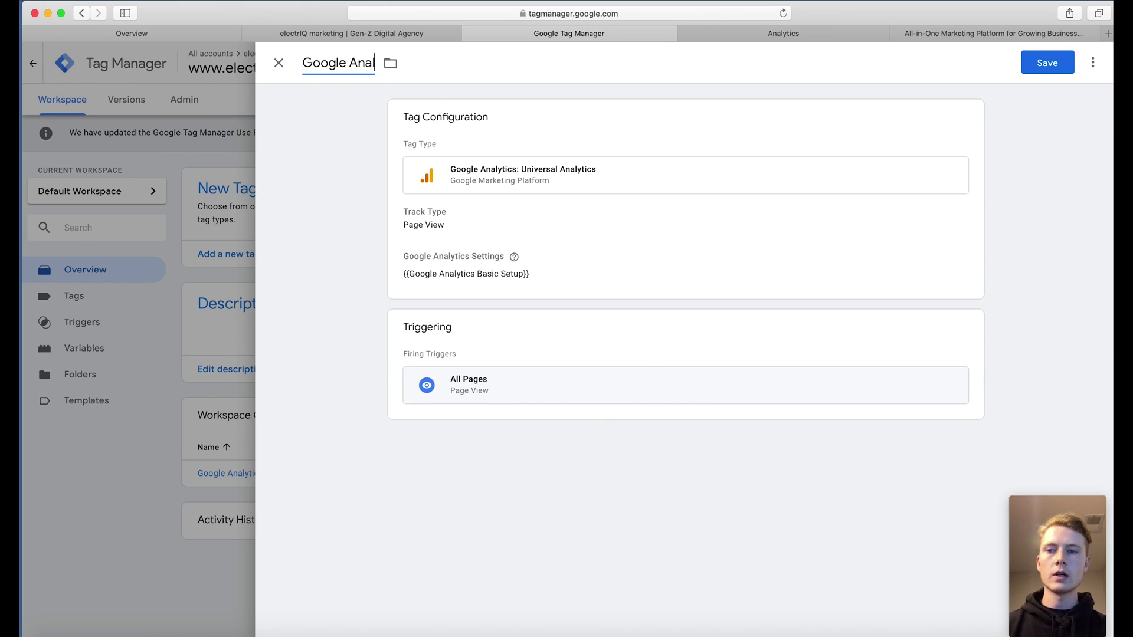
pyautogui.write('ytics Page View')
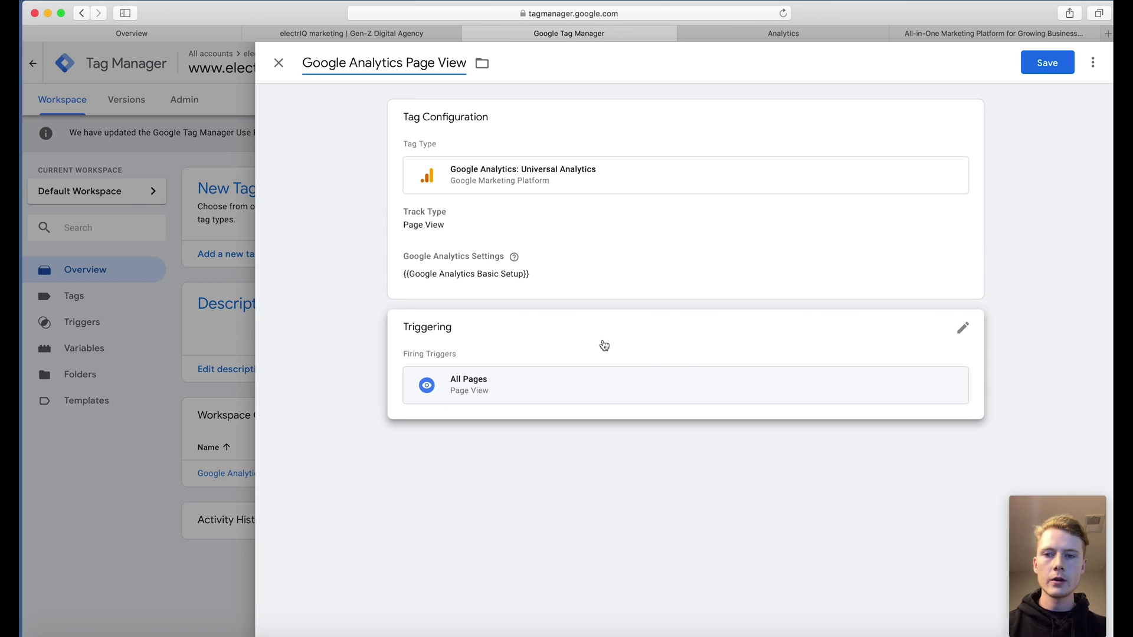
pyautogui.click(1035, 65)
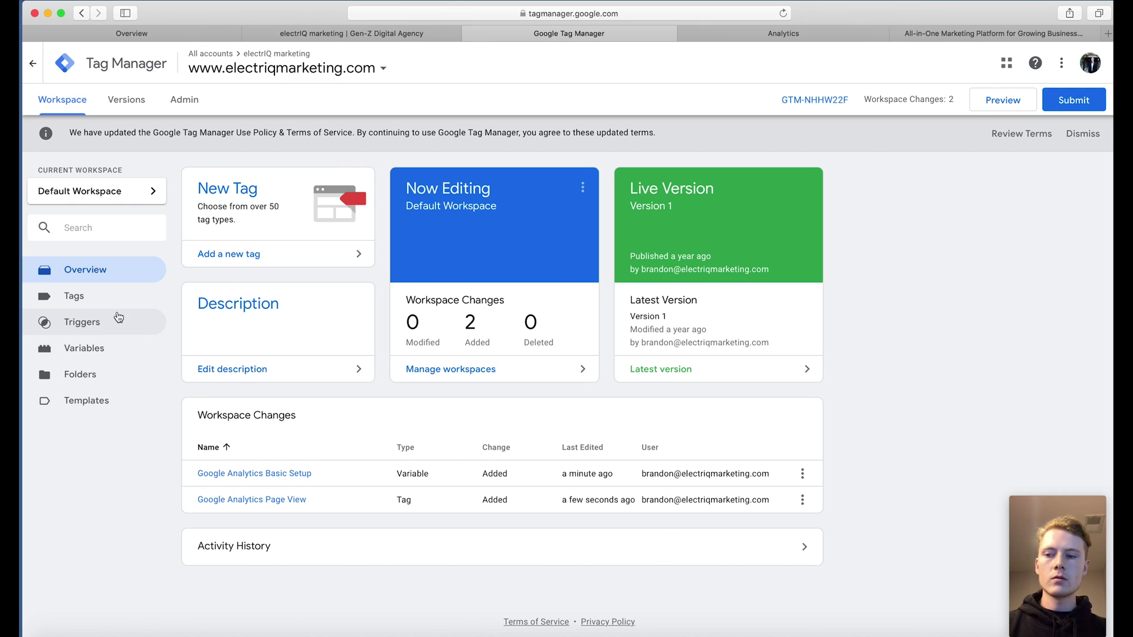
# Delete the old 'Google Analytics Code' tag from the container's Tags list.
pyautogui.click(96, 296)
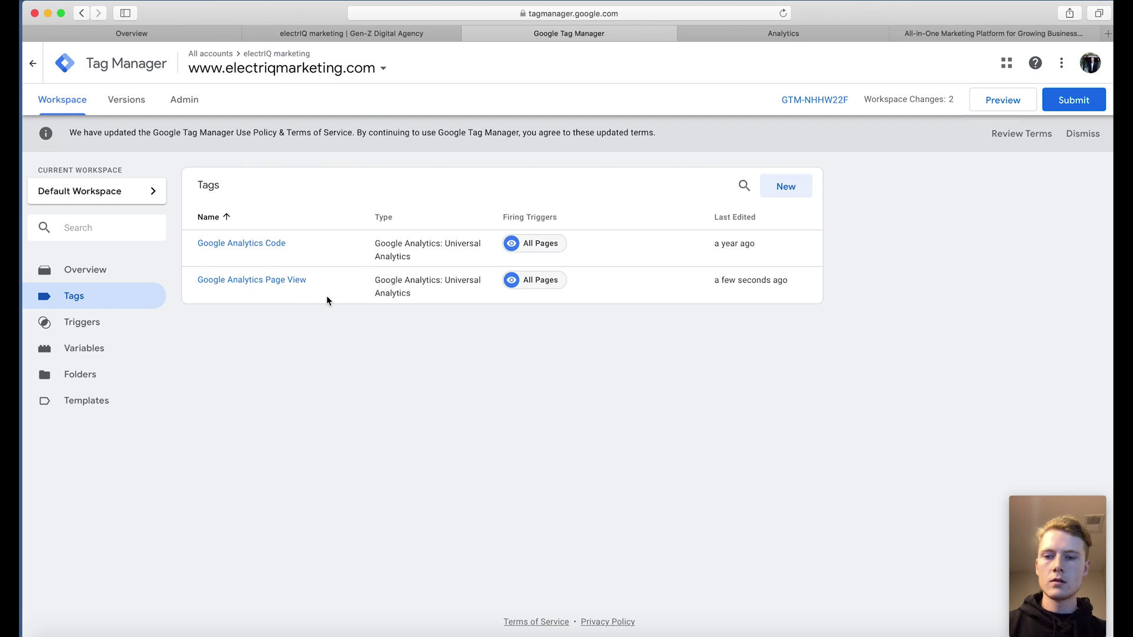
pyautogui.moveTo(264, 247); pyautogui.dragTo(795, 200)
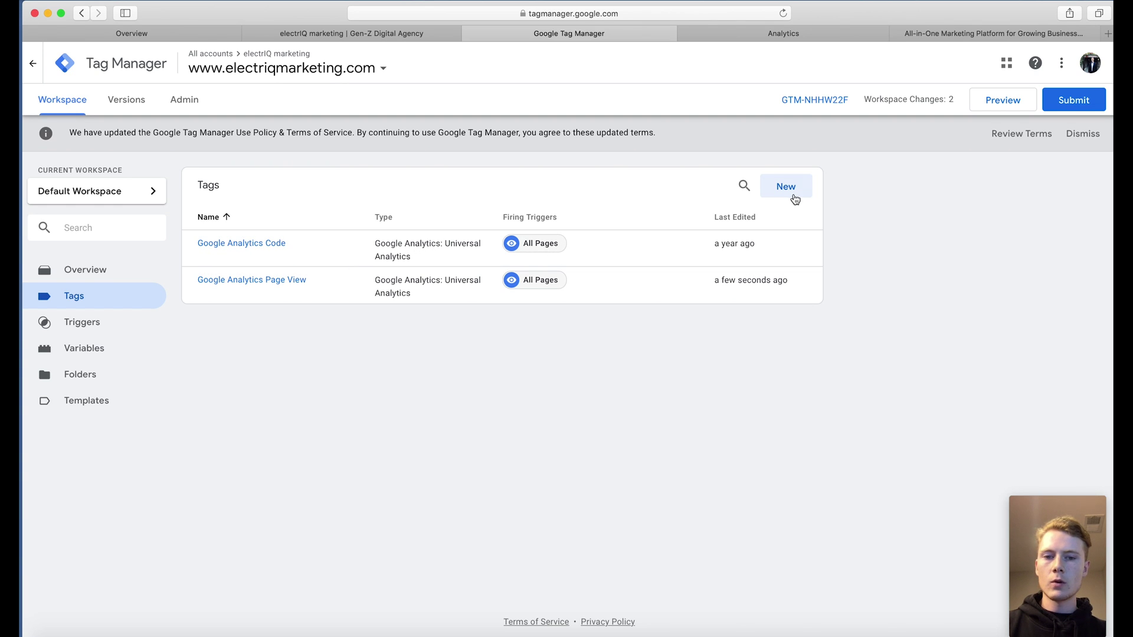
pyautogui.click(273, 246)
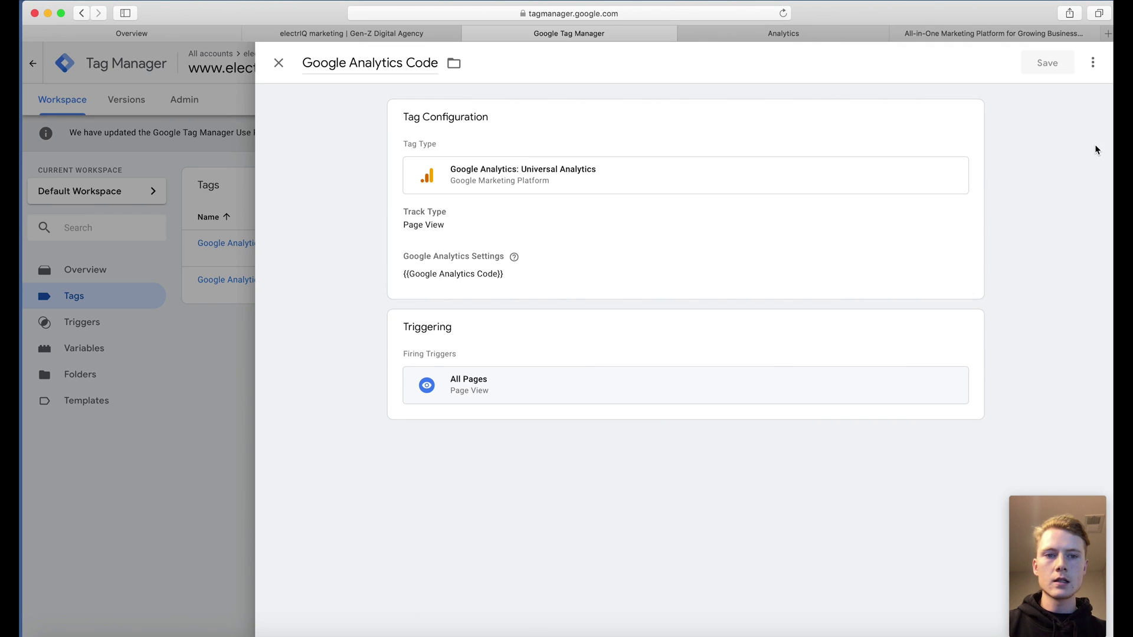
pyautogui.click(1093, 62)
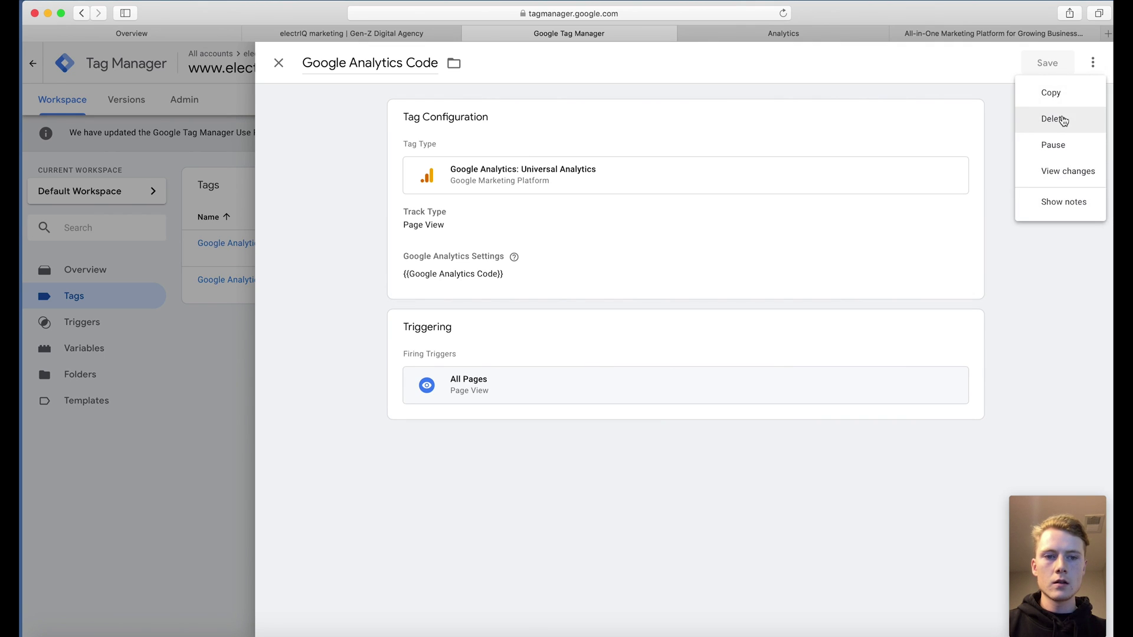
pyautogui.click(1063, 116)
pyautogui.click(674, 197)
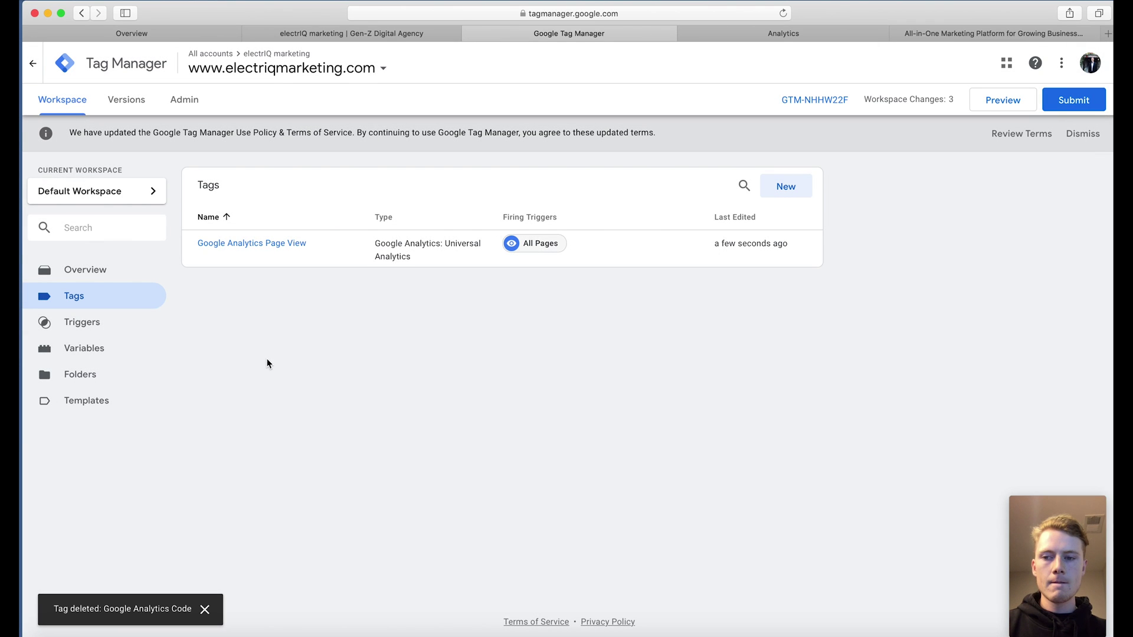
# Delete the old 'Google Analytics Code' variable, then return to the Tags list.
pyautogui.click(107, 329)
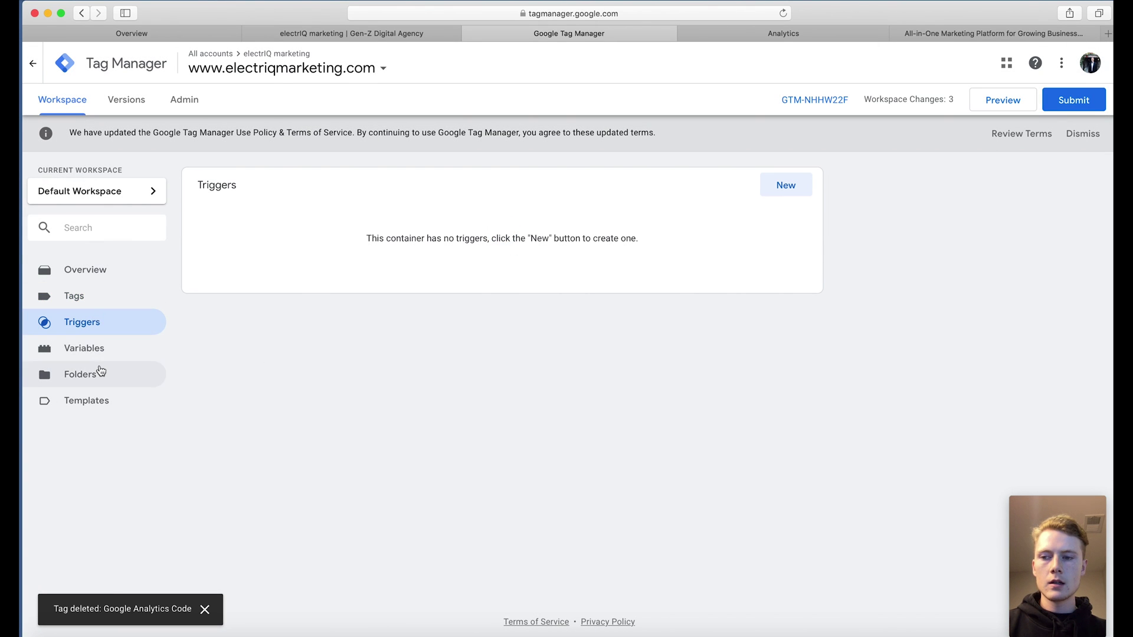
pyautogui.click(100, 347)
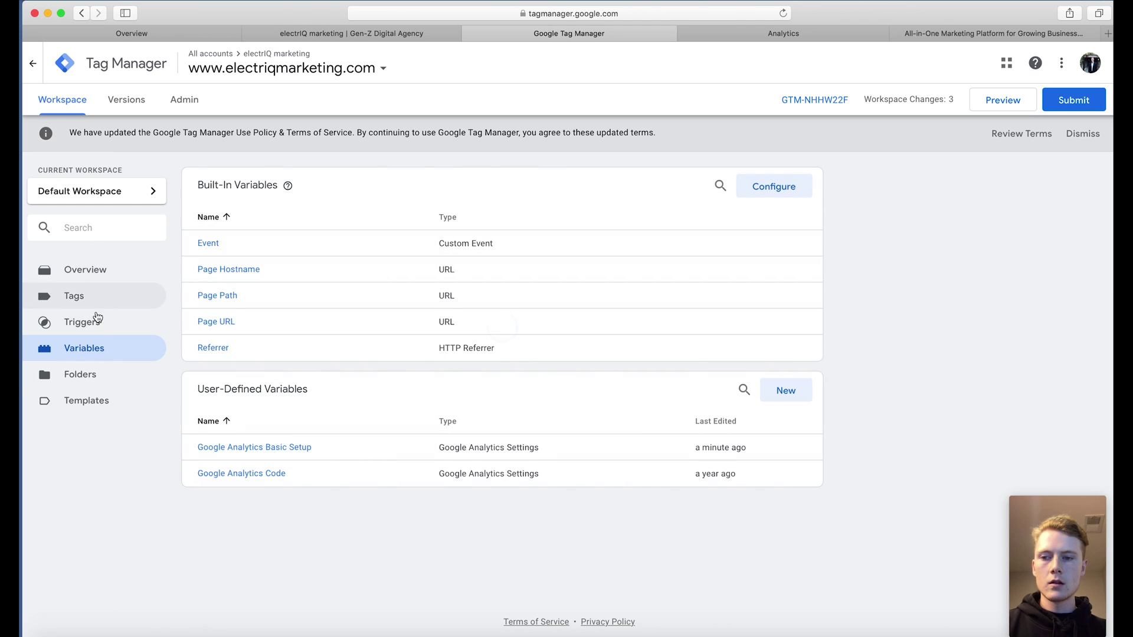
pyautogui.click(262, 473)
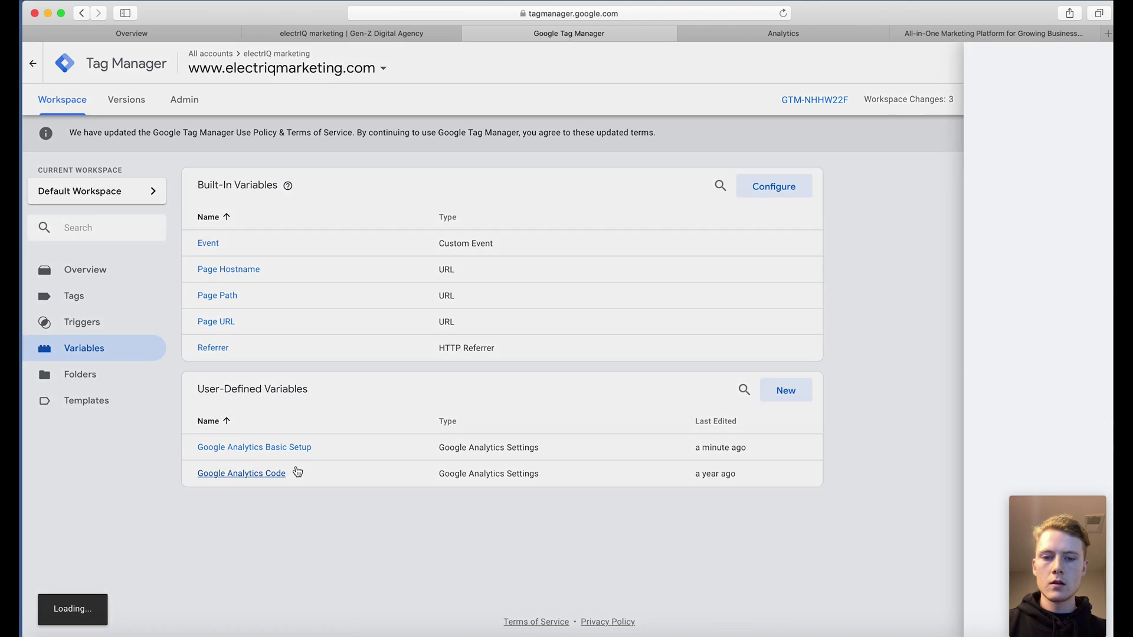
pyautogui.click(1093, 66)
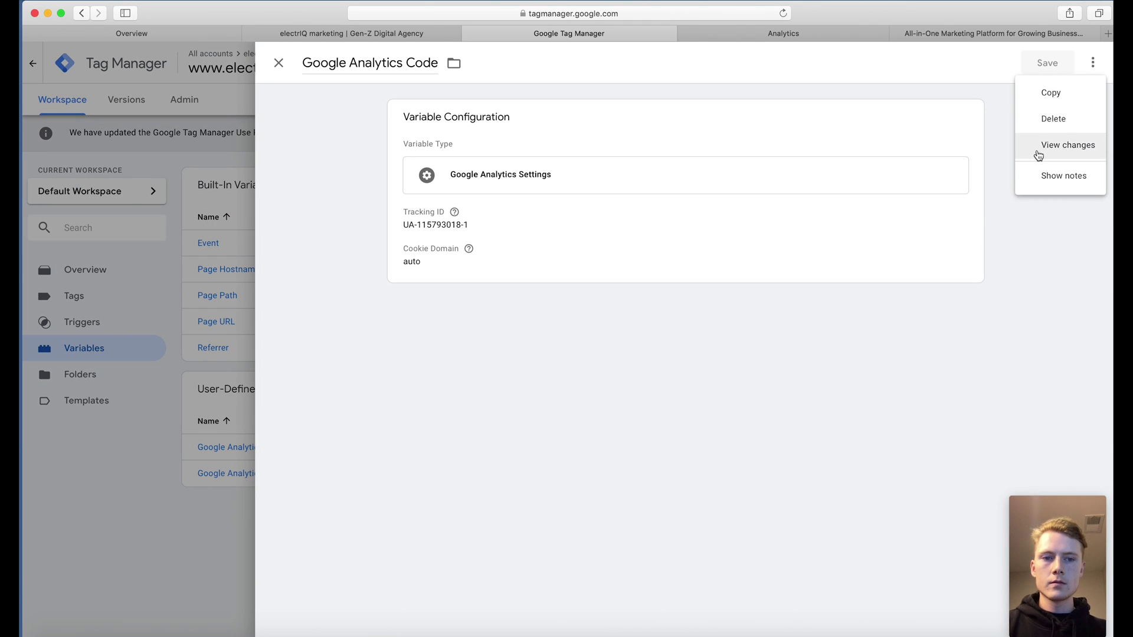
pyautogui.click(1054, 118)
pyautogui.click(677, 200)
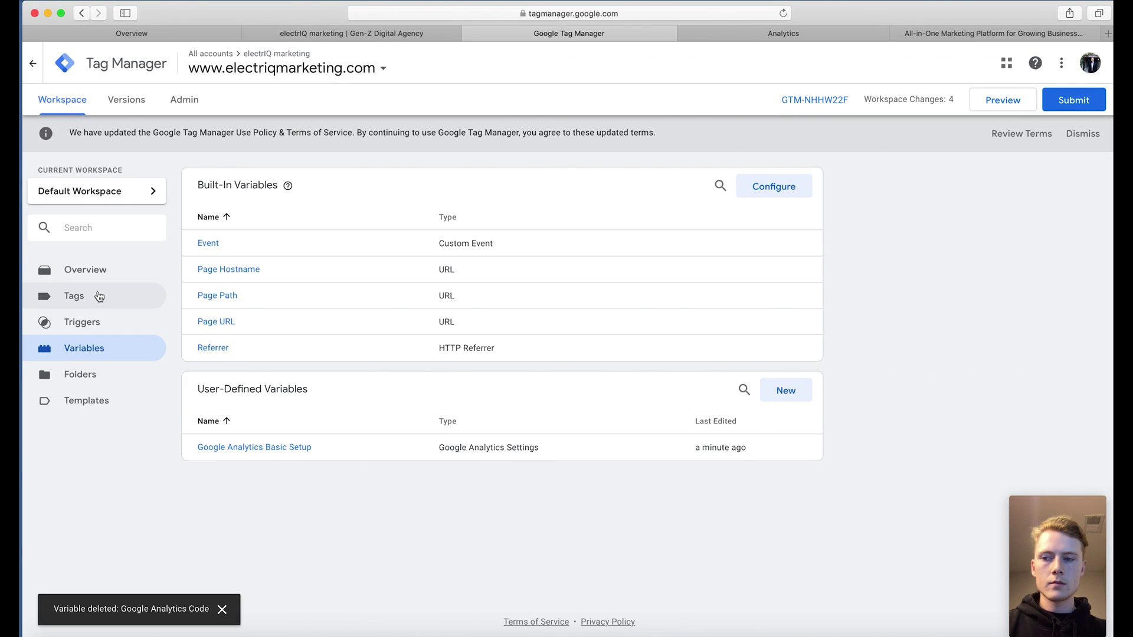
pyautogui.click(99, 296)
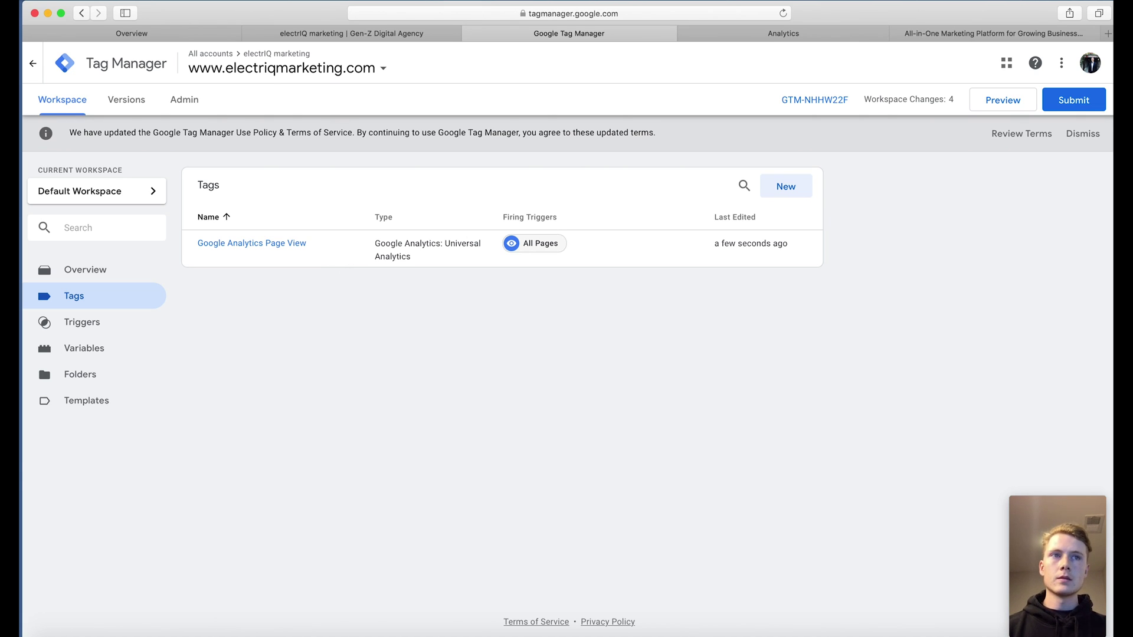
pyautogui.click(795, 37)
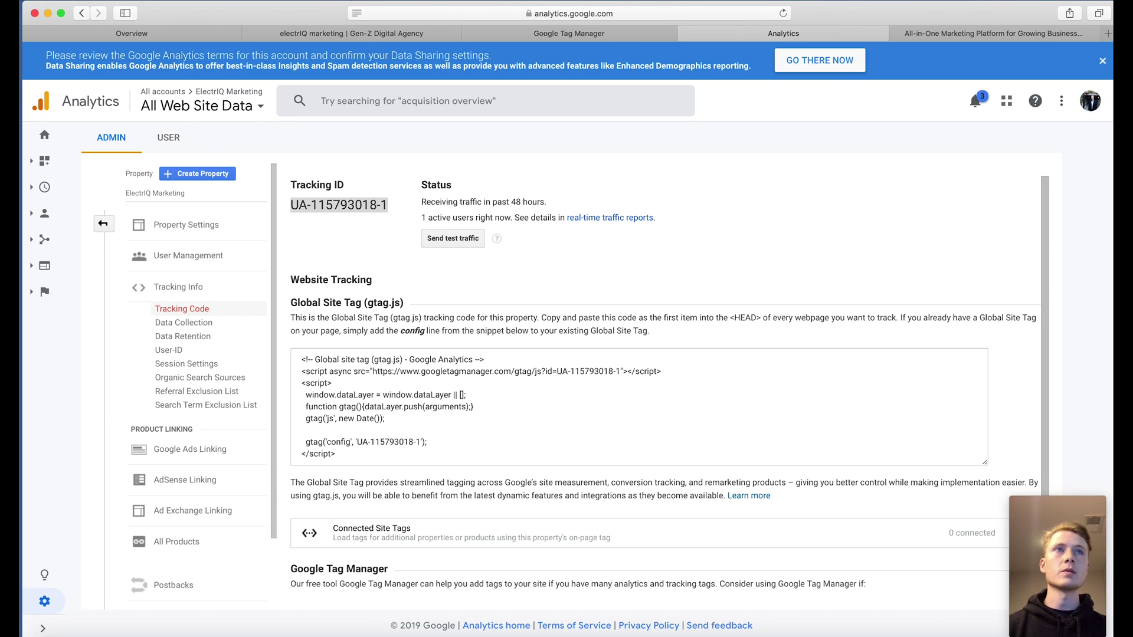
pyautogui.press('super+Tab')
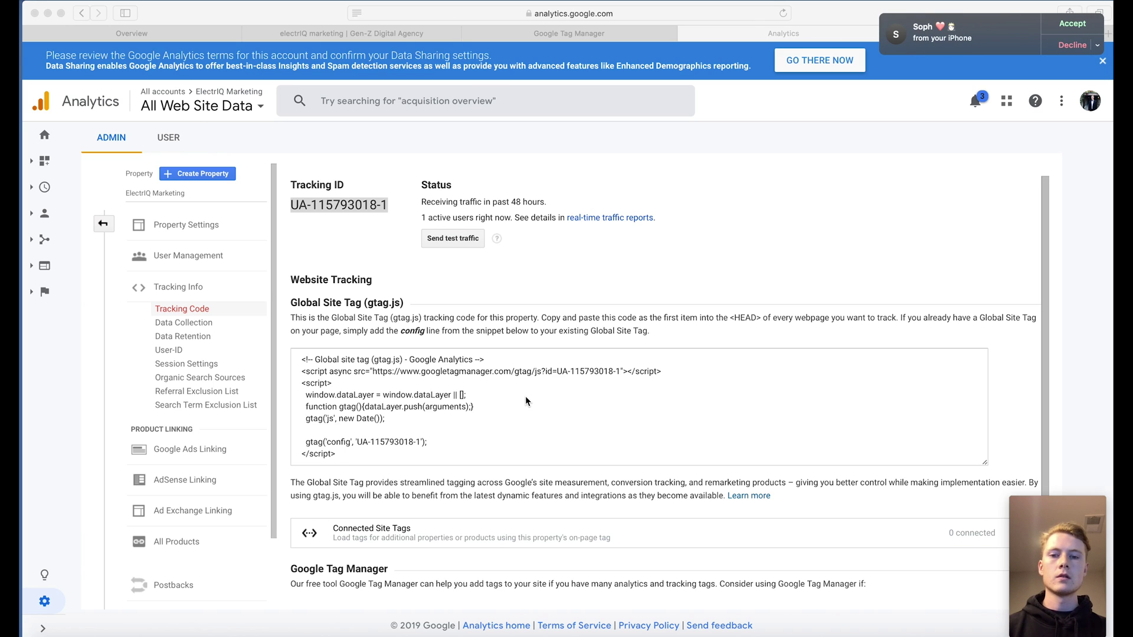
pyautogui.scroll(-1, 559, 328)
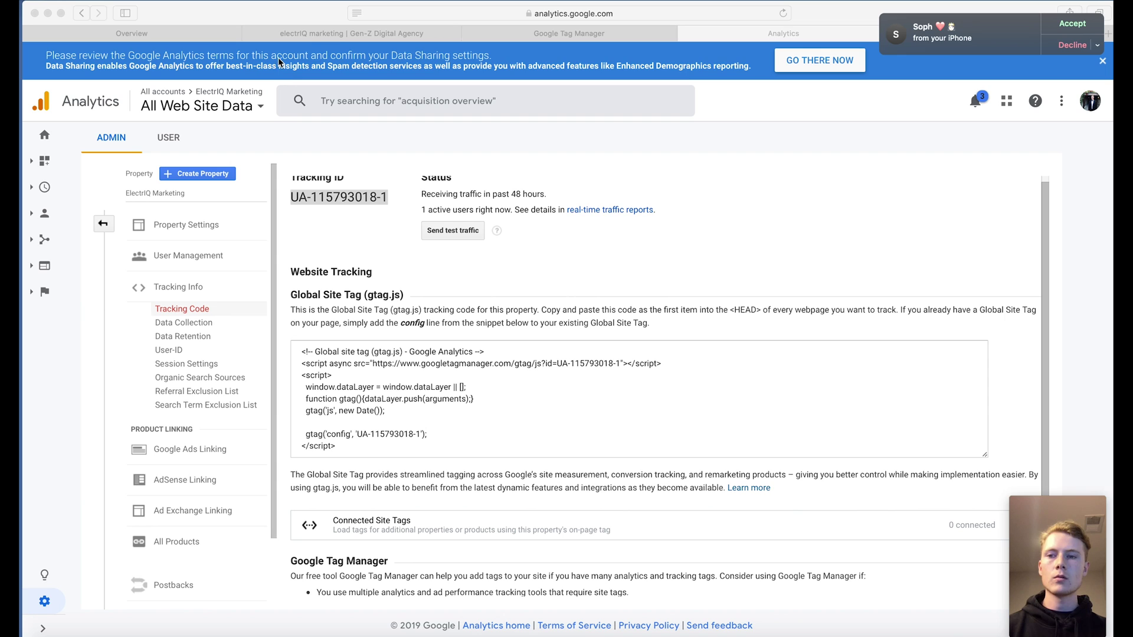
# In Squarespace, navigate through Settings > Advanced to the External API Keys page.
pyautogui.click(363, 37)
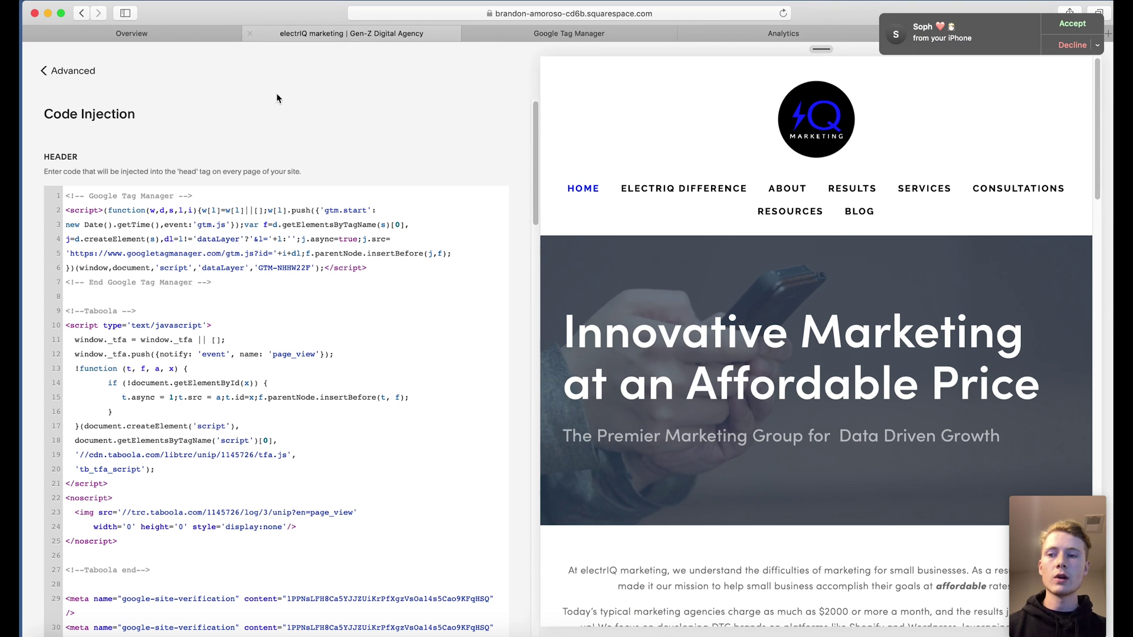
pyautogui.click(62, 70)
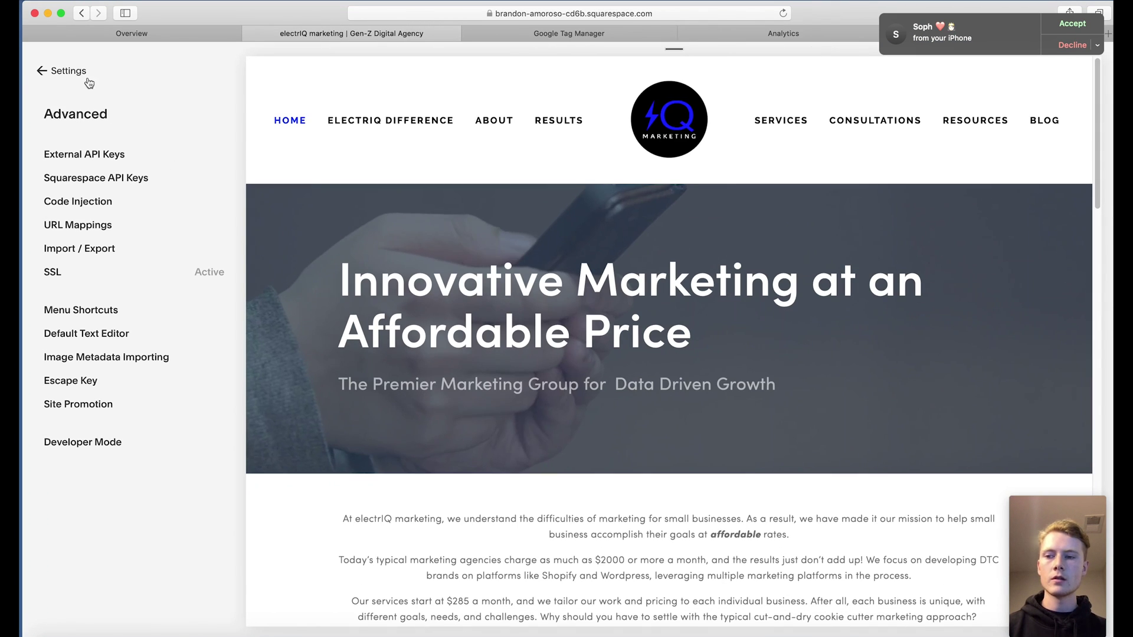
pyautogui.click(79, 74)
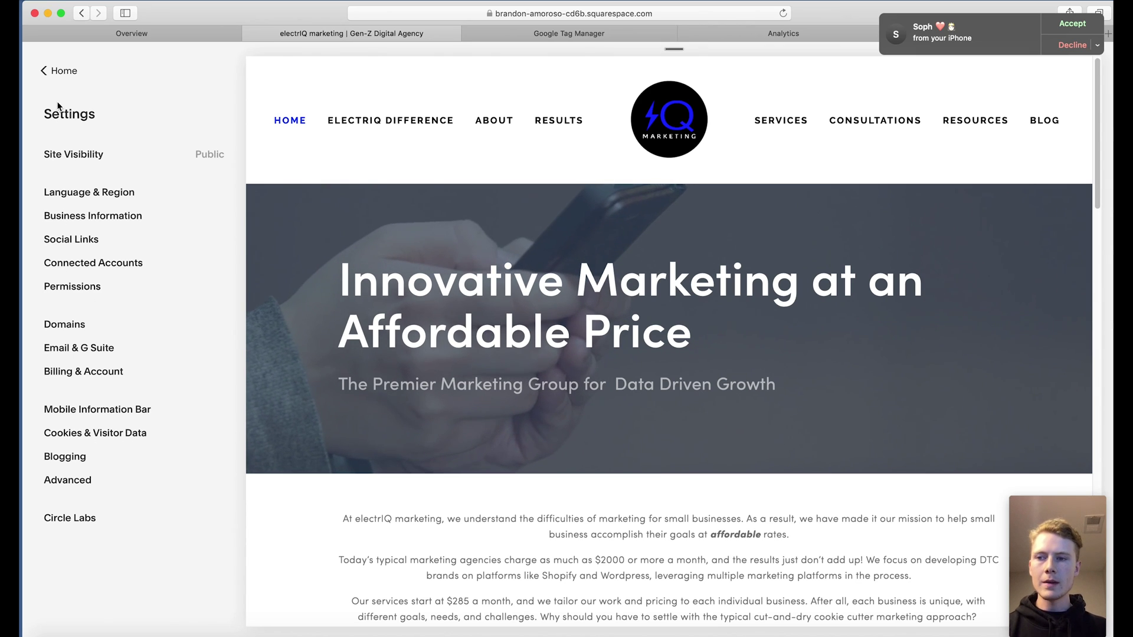
pyautogui.click(68, 481)
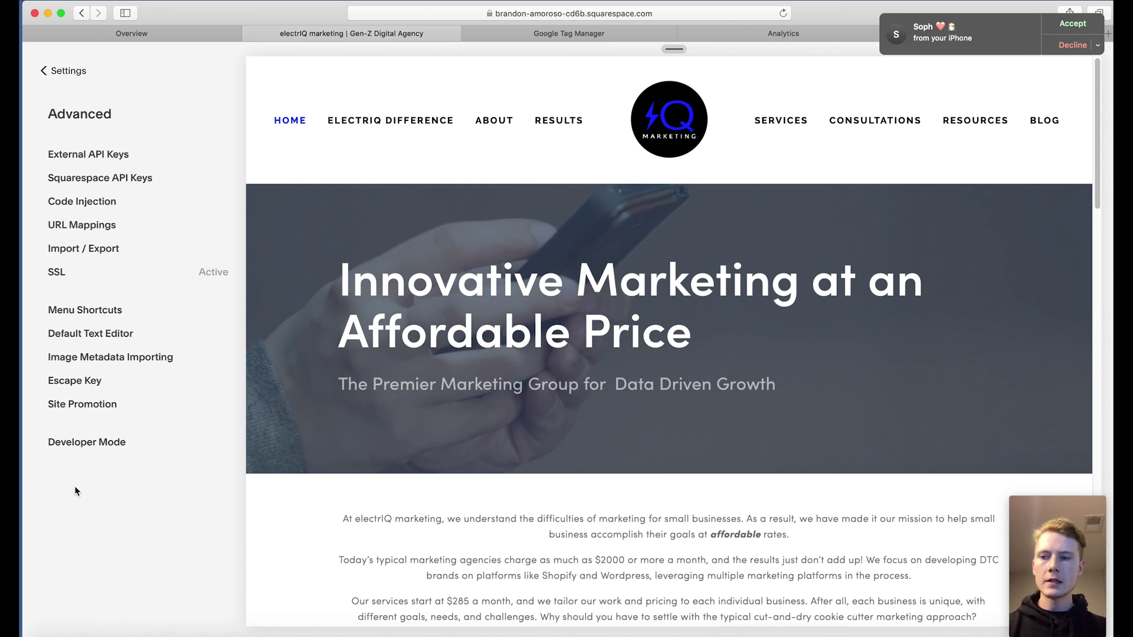
pyautogui.click(97, 155)
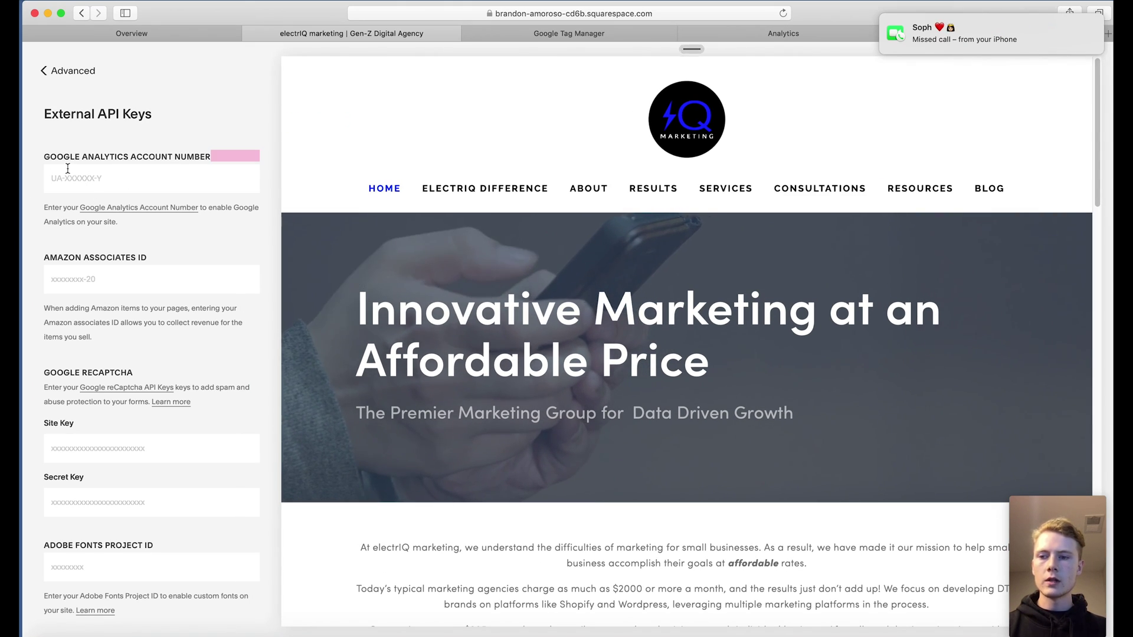
# Test the Google Analytics Account Number field with 'asgads', clear it, and return to Tag Manager.
pyautogui.tripleClick(130, 157)
pyautogui.click(129, 168)
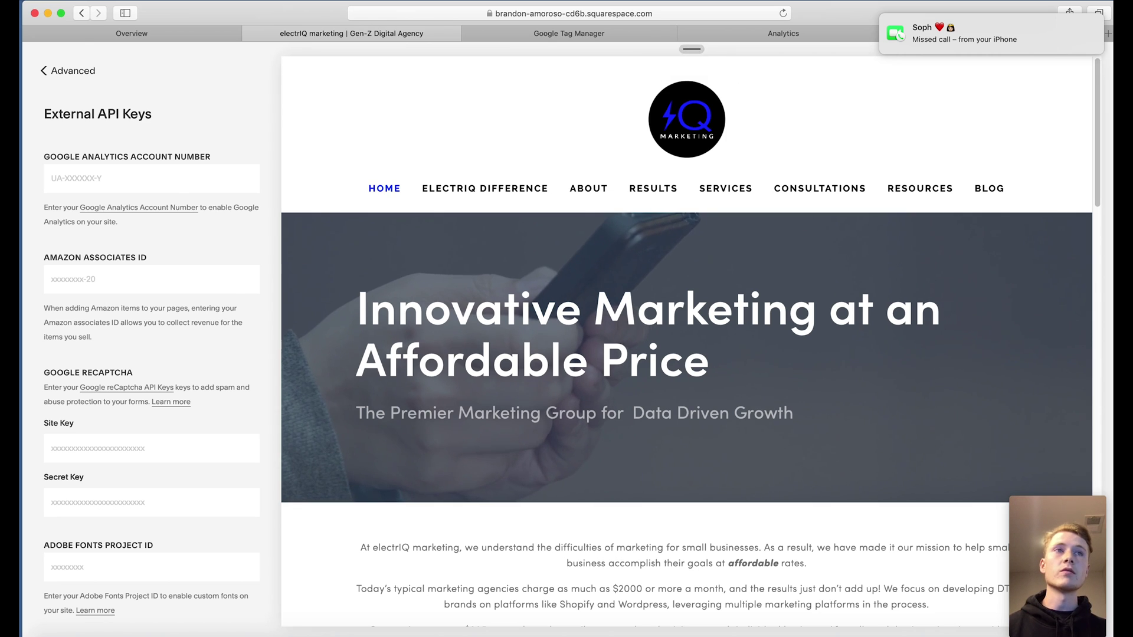
pyautogui.click(147, 181)
pyautogui.write('asgads')
pyautogui.doubleClick(118, 186)
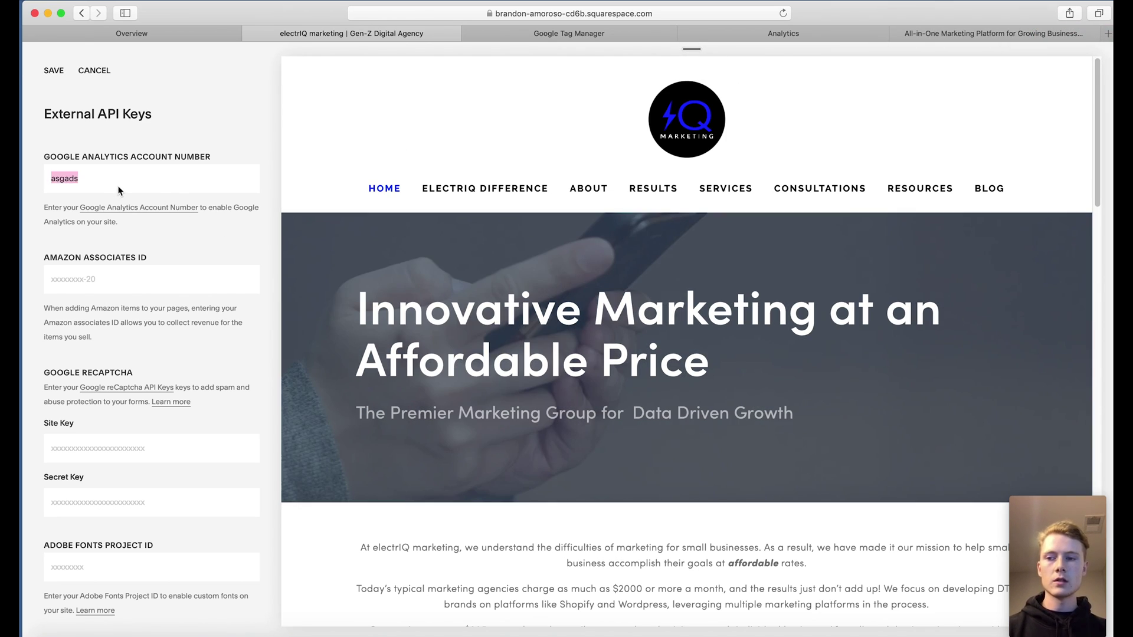
pyautogui.press('BackSpace')
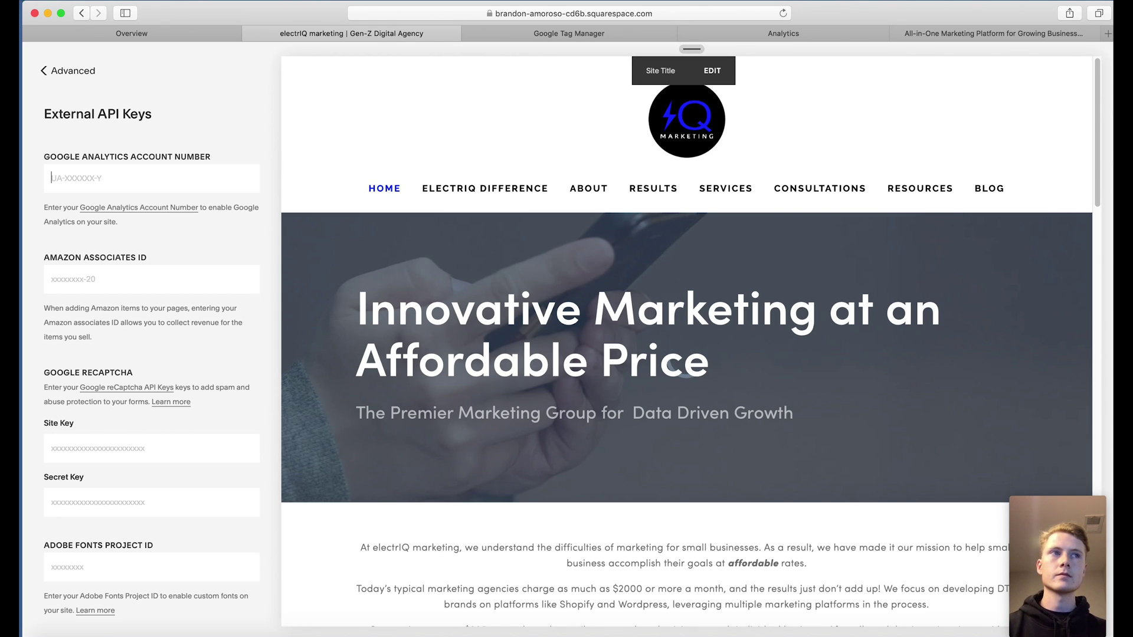
pyautogui.click(564, 35)
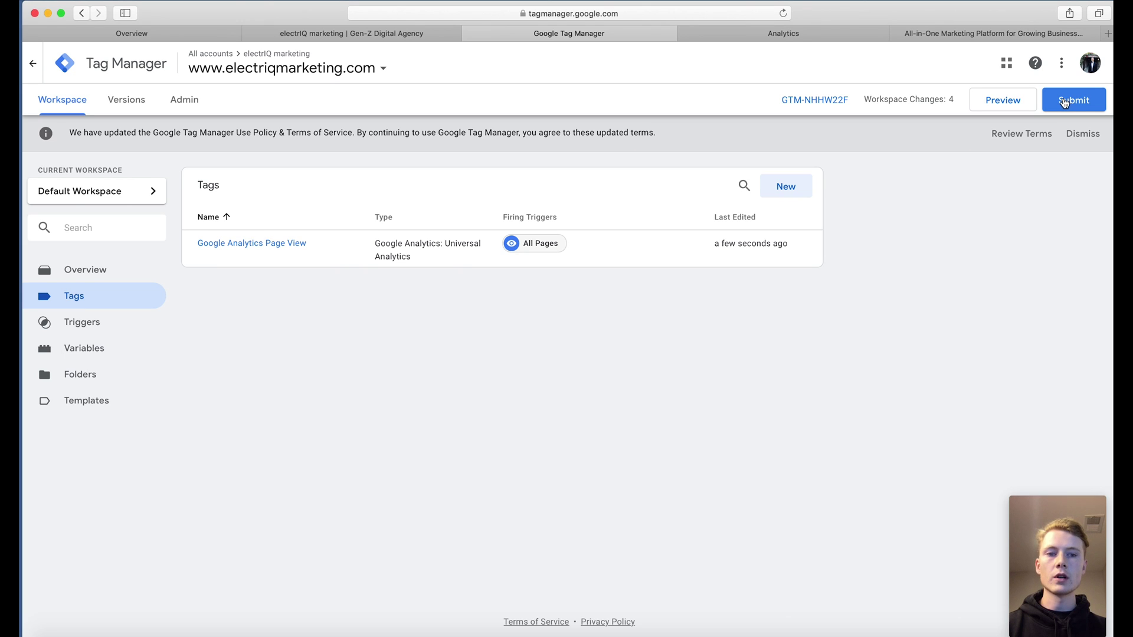
# Start preview mode for the Default Workspace and open a new browser tab.
pyautogui.click(1018, 105)
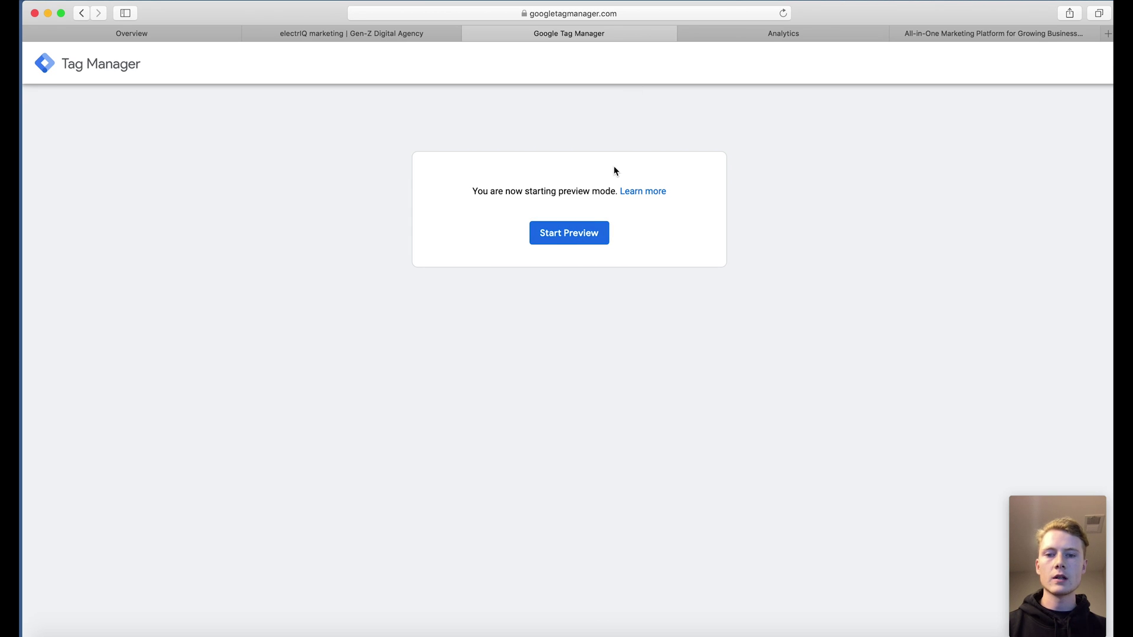
pyautogui.click(568, 233)
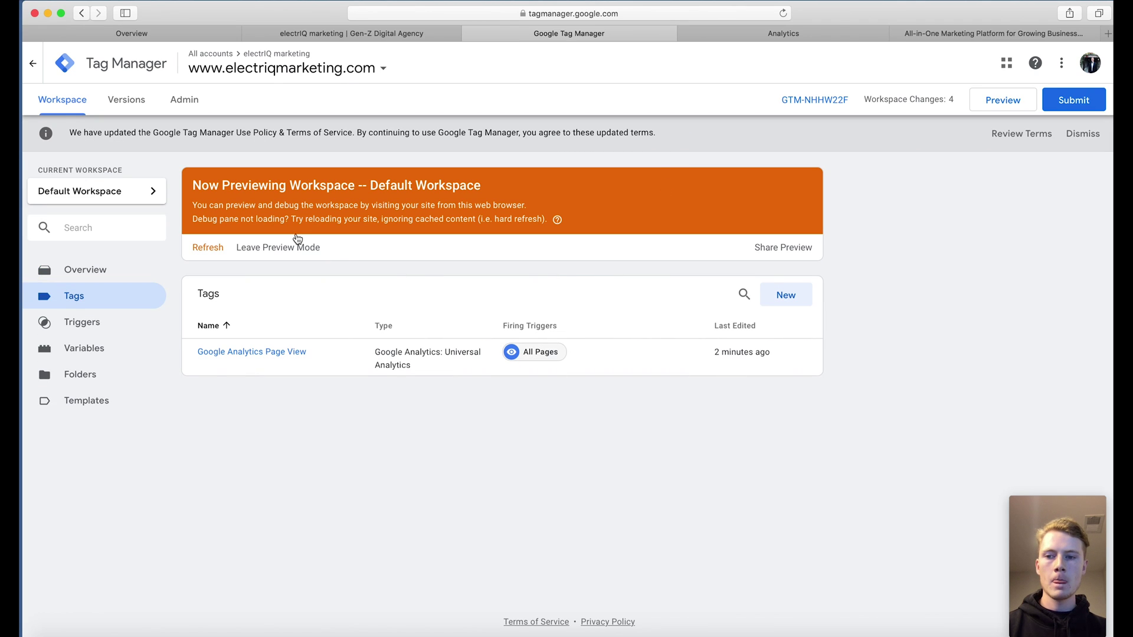
pyautogui.click(755, 37)
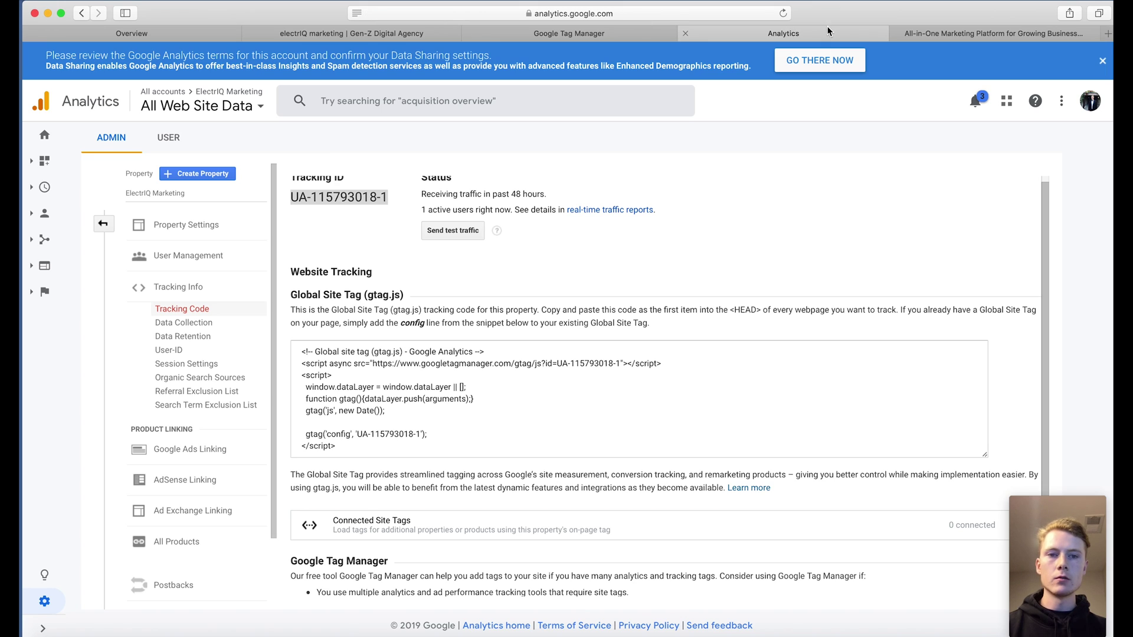
pyautogui.press('super+t')
# Load electriqmarketing.com, dismiss the site audit popup, and visit the About page to check the tag fires.
pyautogui.write('electr')
pyautogui.press('Return')
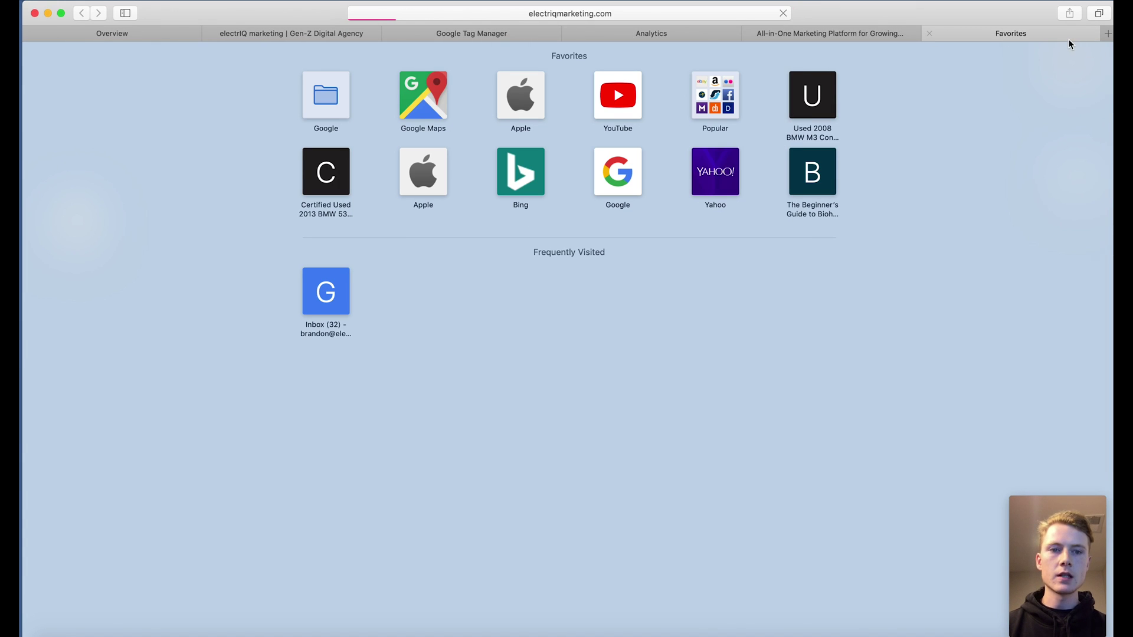
pyautogui.moveTo(1069, 41); pyautogui.dragTo(671, 38)
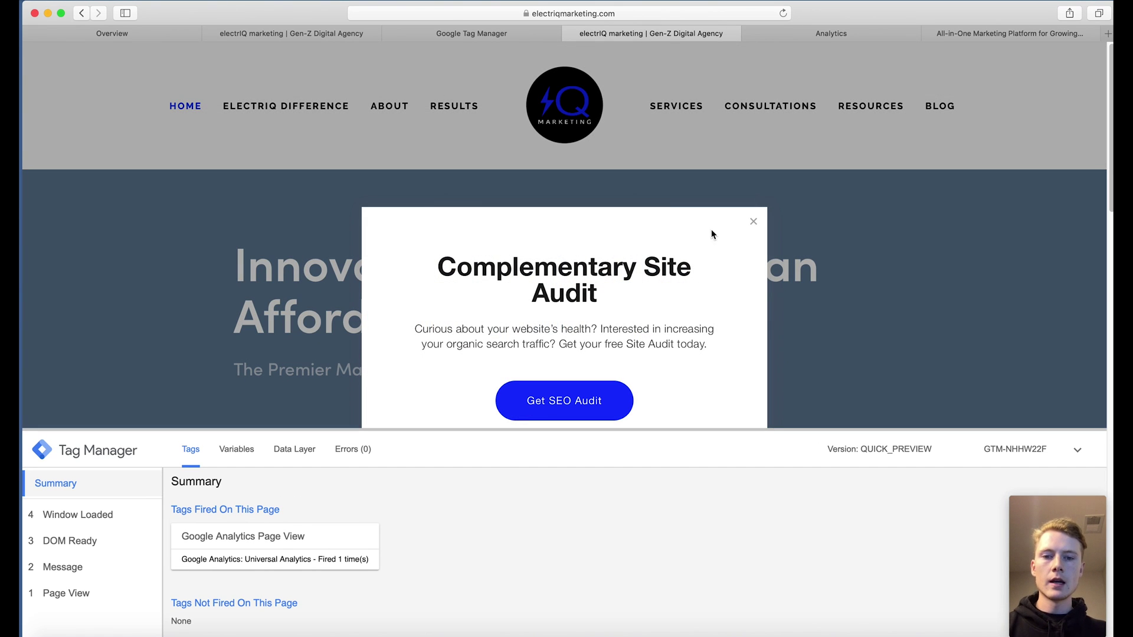
pyautogui.click(754, 223)
pyautogui.scroll(-1, 222, 505)
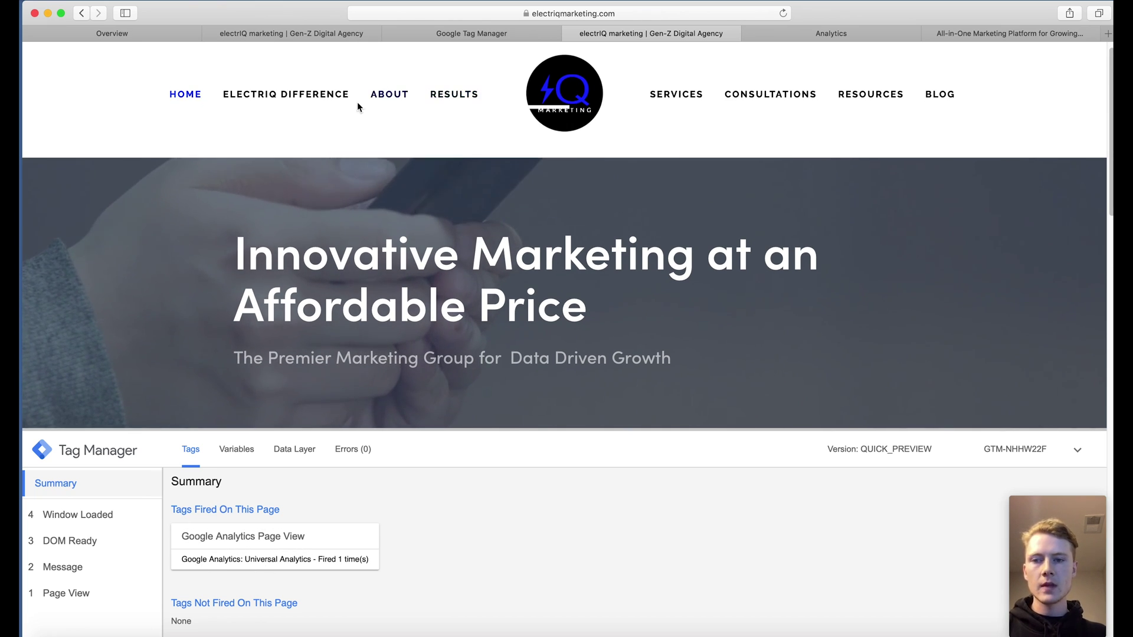
pyautogui.click(389, 100)
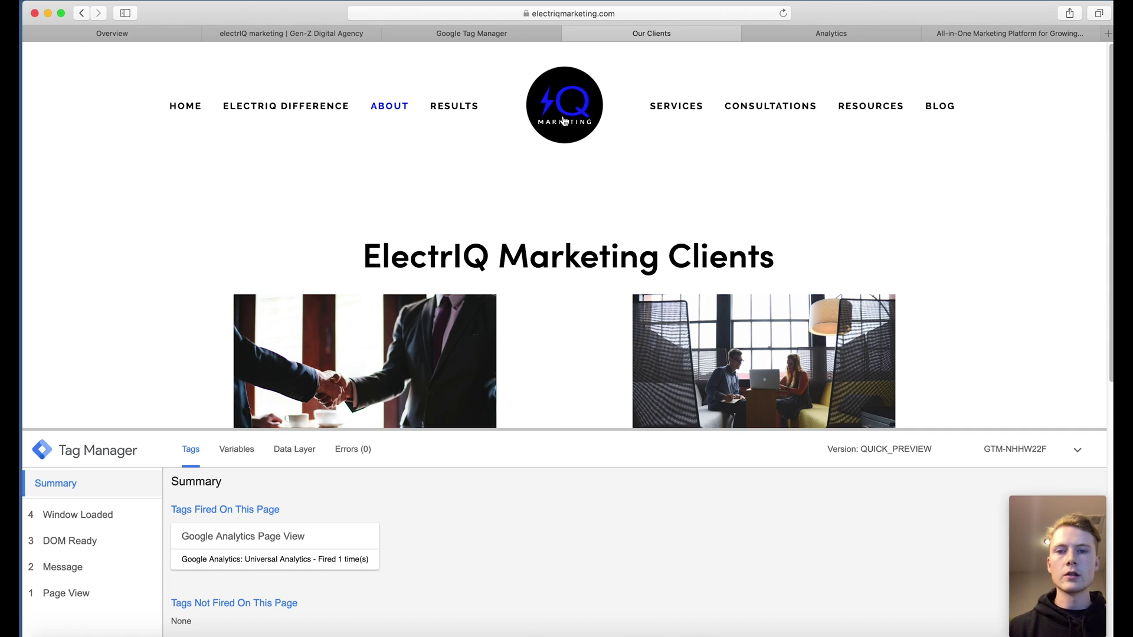
pyautogui.click(527, 37)
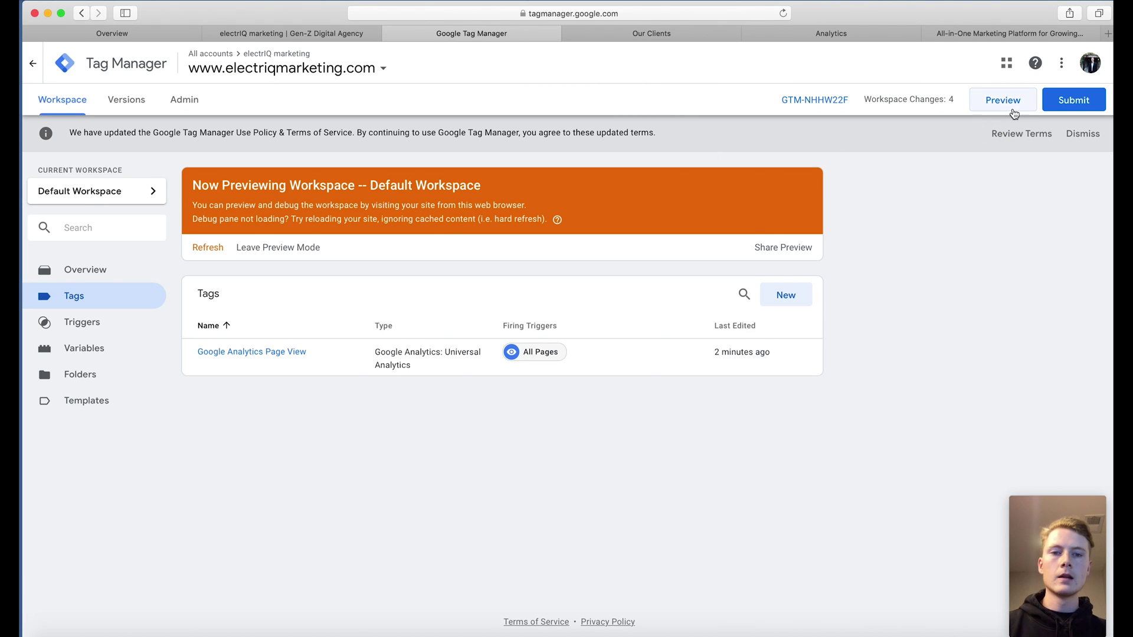
# Submit the workspace changes and choose to publish them as a new version.
pyautogui.click(1073, 100)
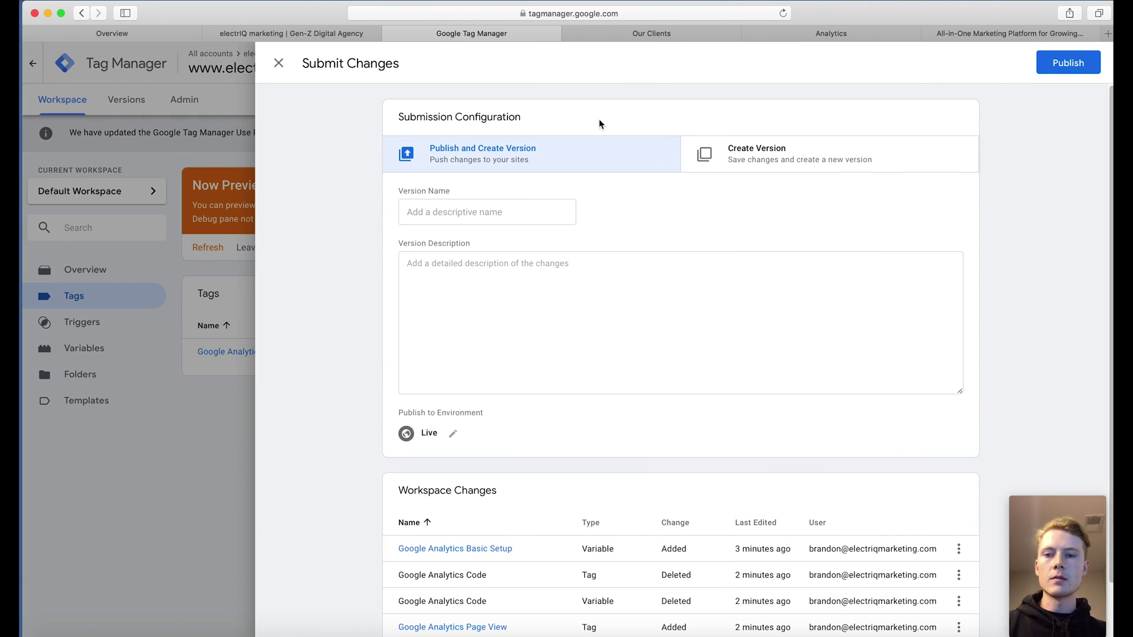
pyautogui.scroll(-1, 544, 240)
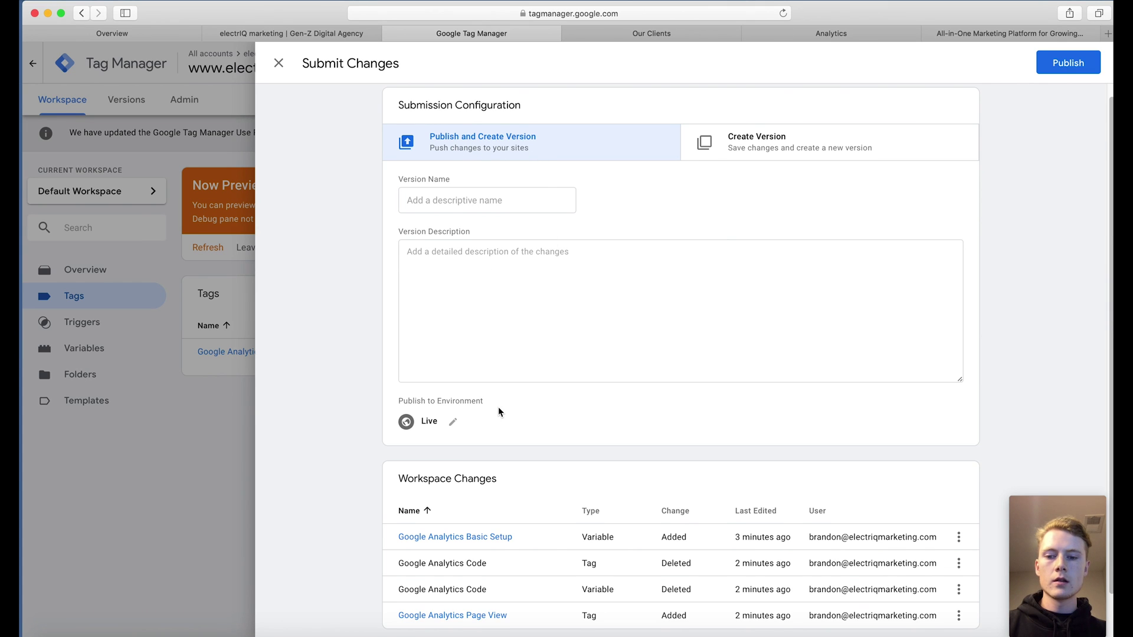
pyautogui.scroll(-2, 499, 413)
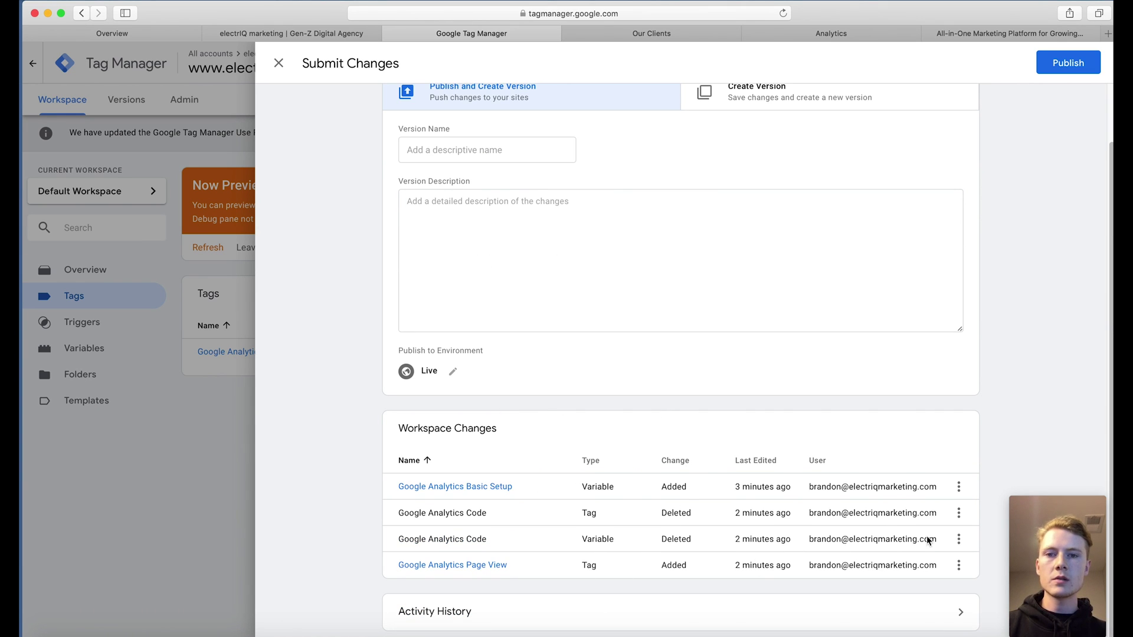
pyautogui.click(1062, 62)
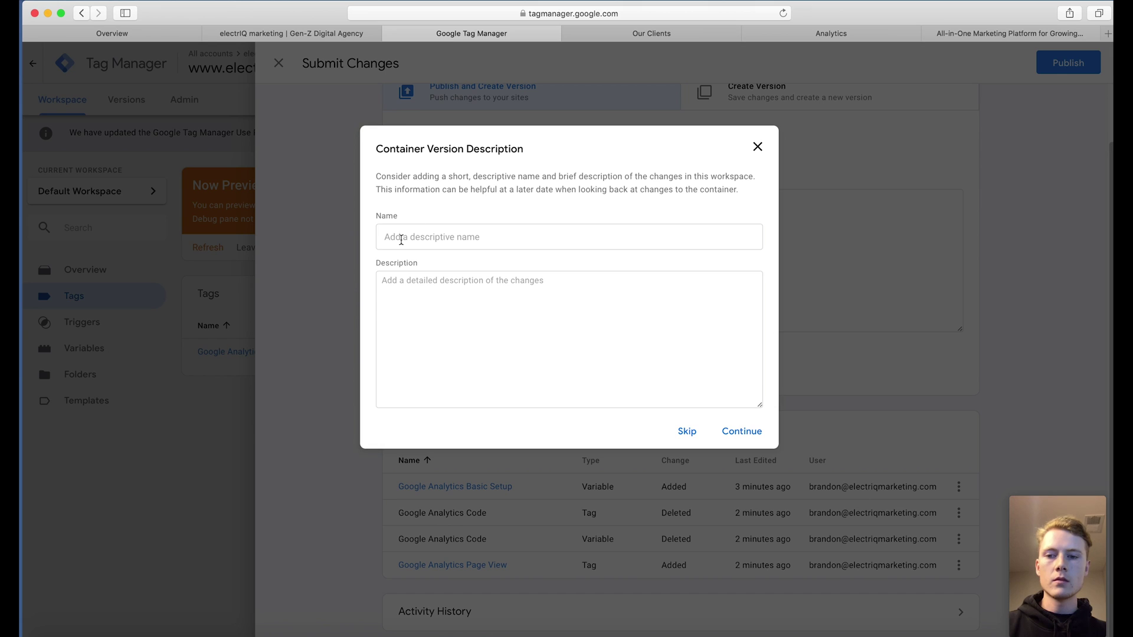
# Name the version 'Updated Google Analytics Tag' and publish it.
pyautogui.click(479, 237)
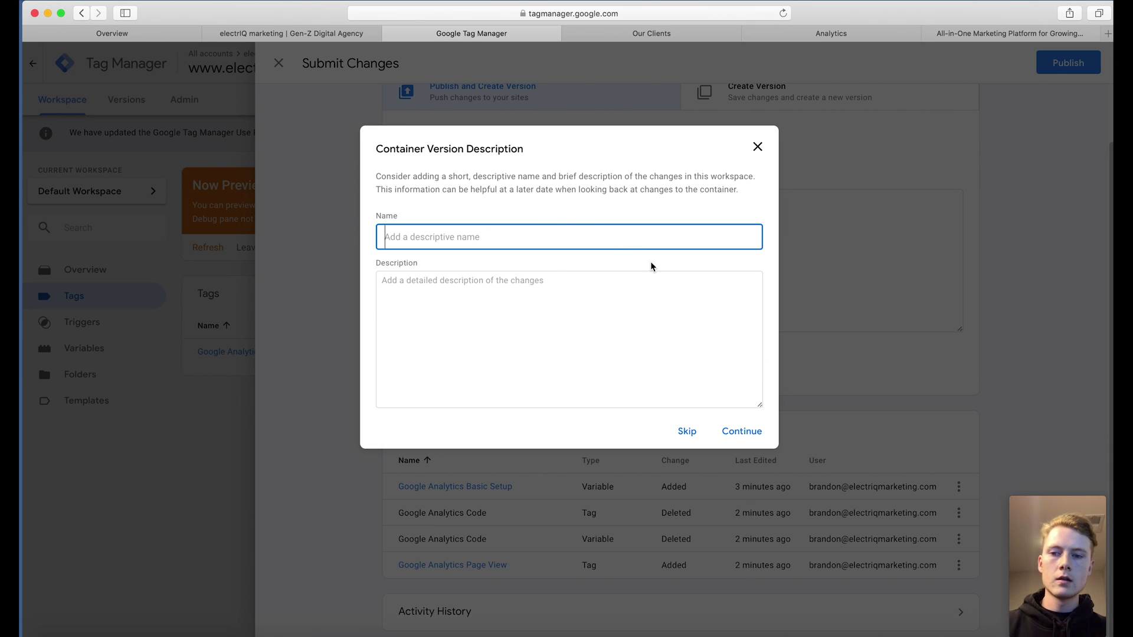
pyautogui.write('Updated G')
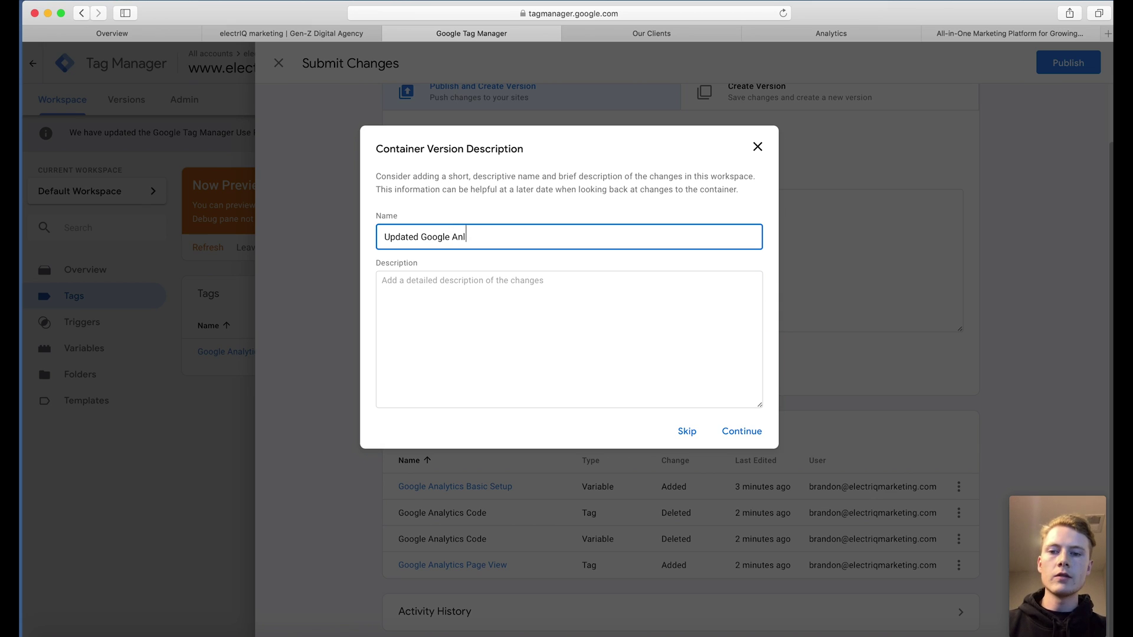
pyautogui.write('oogle Analytics Im')
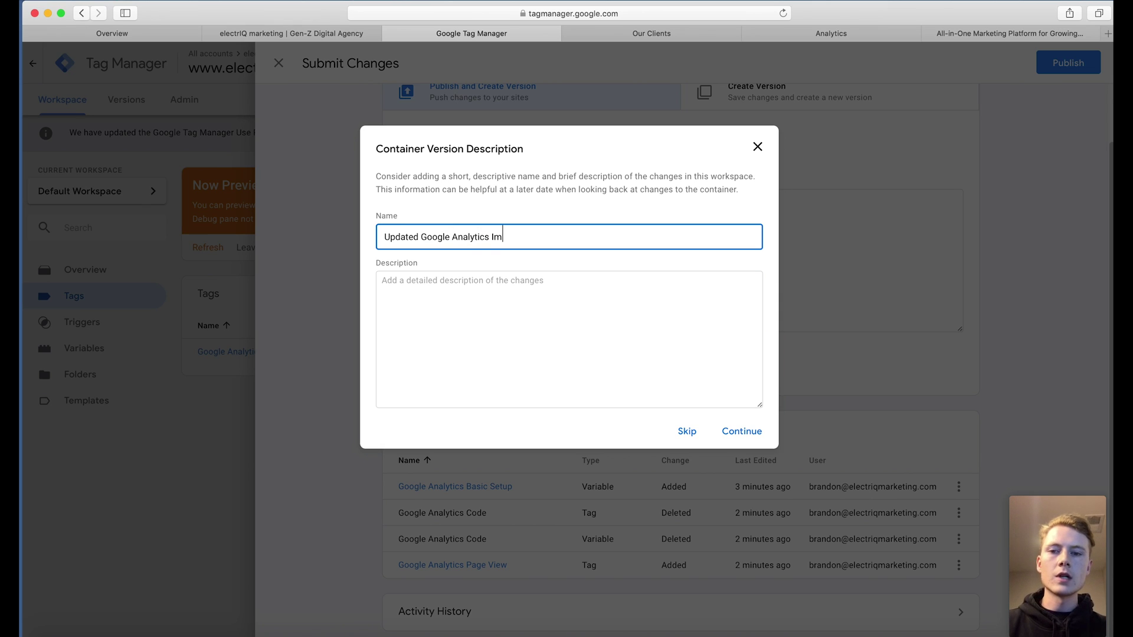
pyautogui.write('portant')
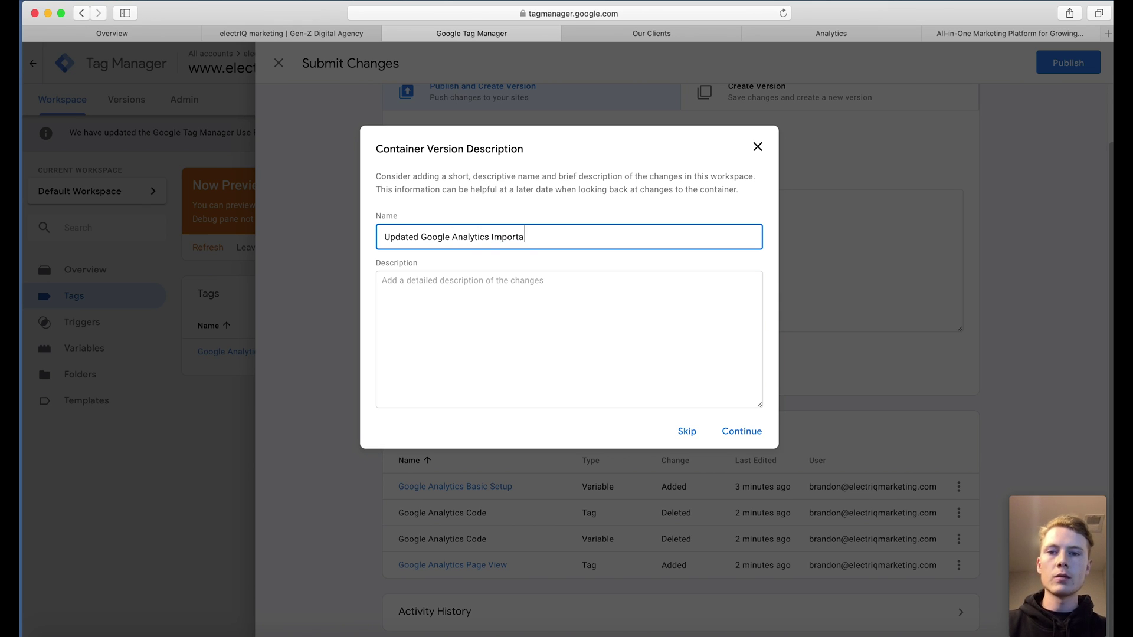
pyautogui.press('BackSpace')
pyautogui.press('BackSpace')
pyautogui.write('ant')
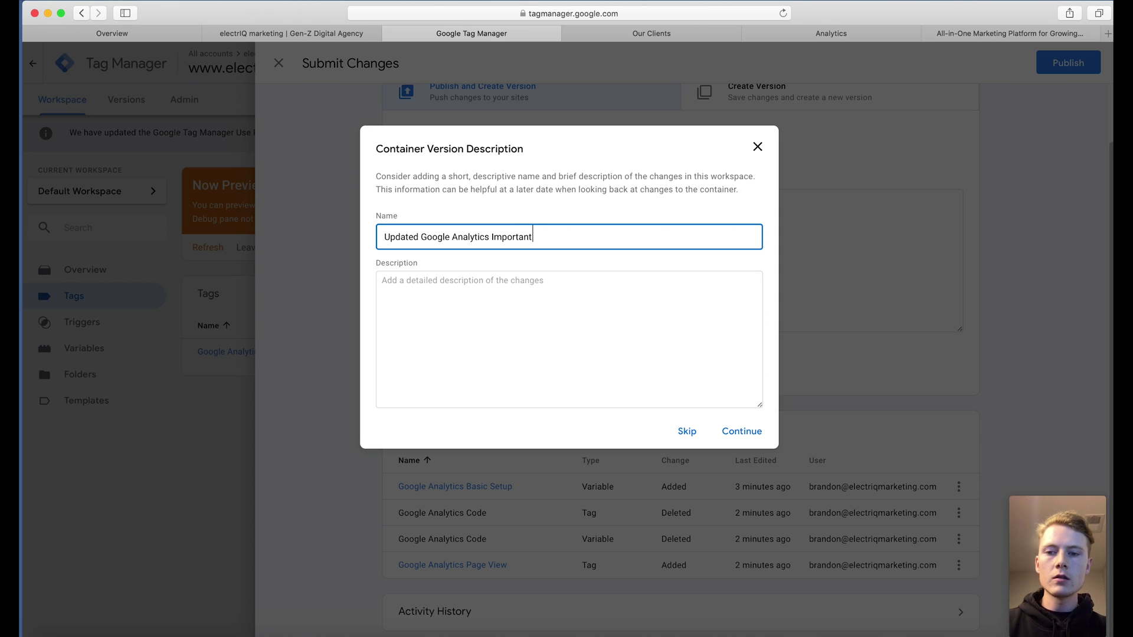
pyautogui.moveTo(492, 239); pyautogui.dragTo(563, 263)
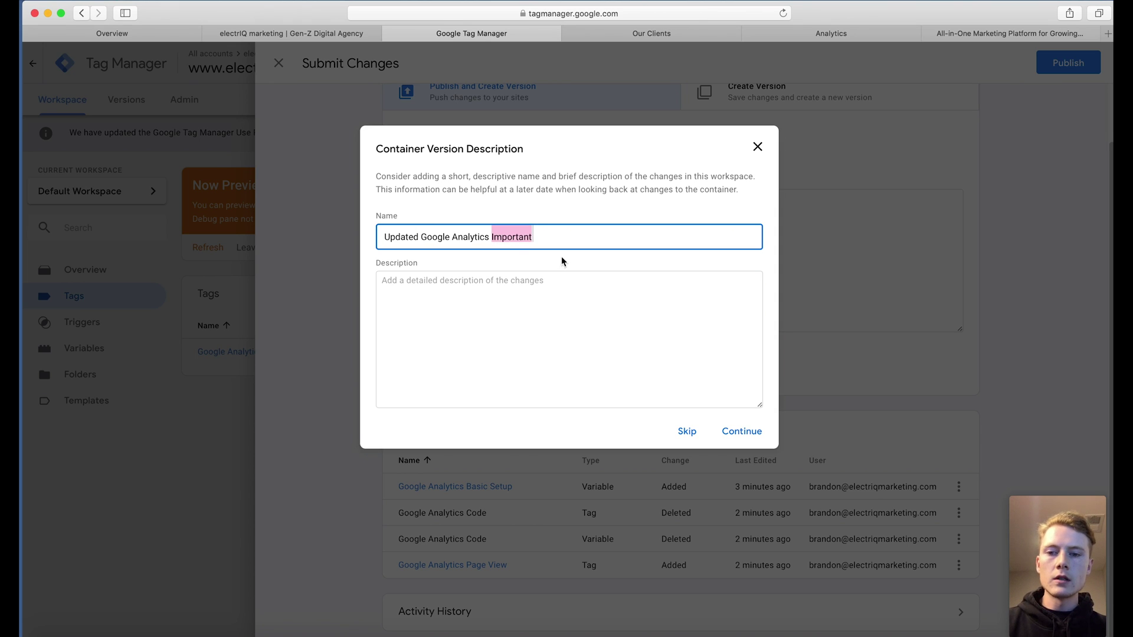
pyautogui.write('T')
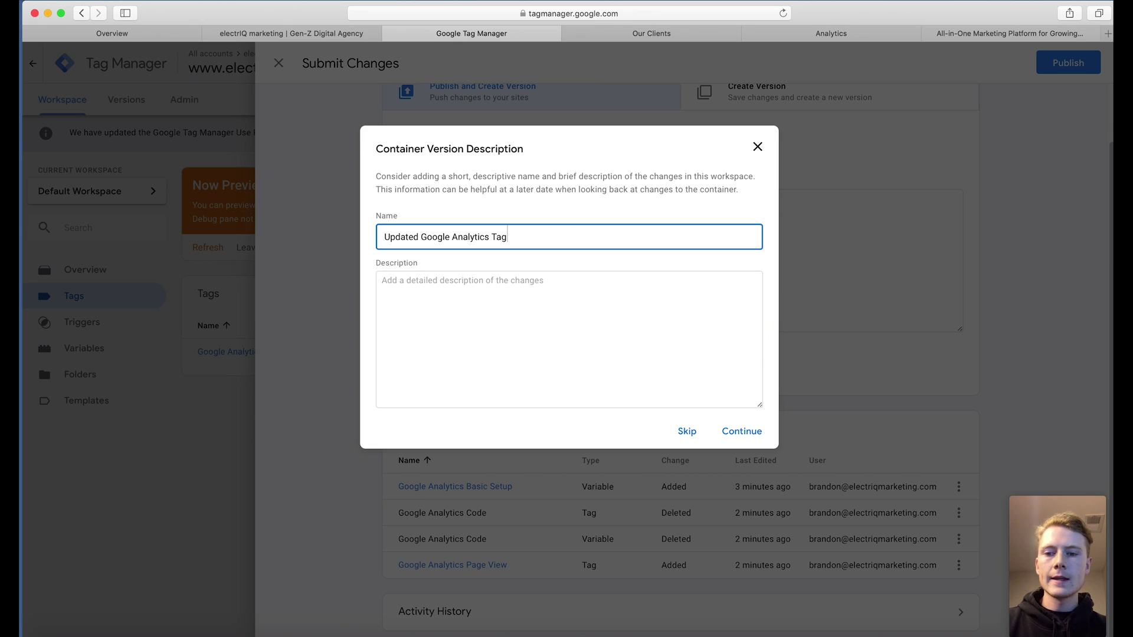
pyautogui.write('ag')
pyautogui.click(384, 283)
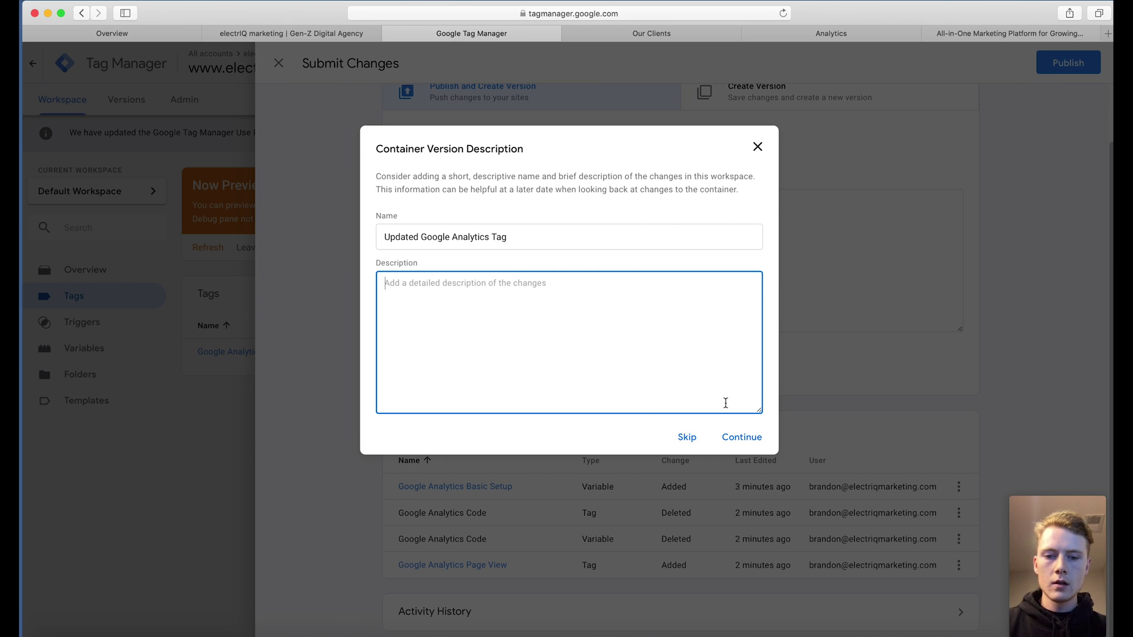
pyautogui.click(738, 437)
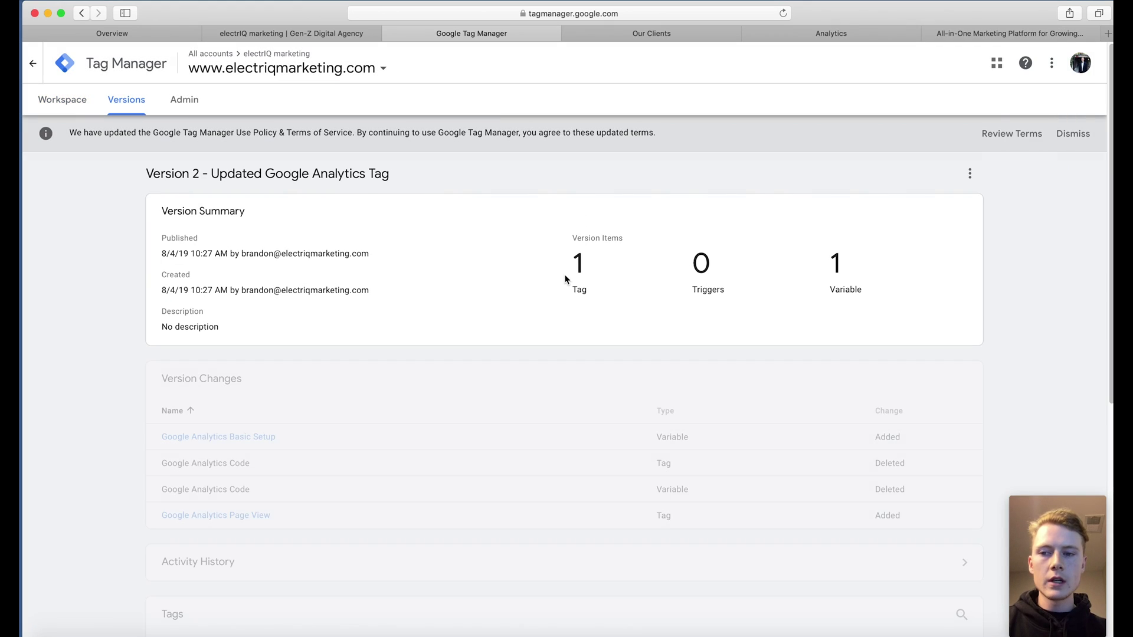